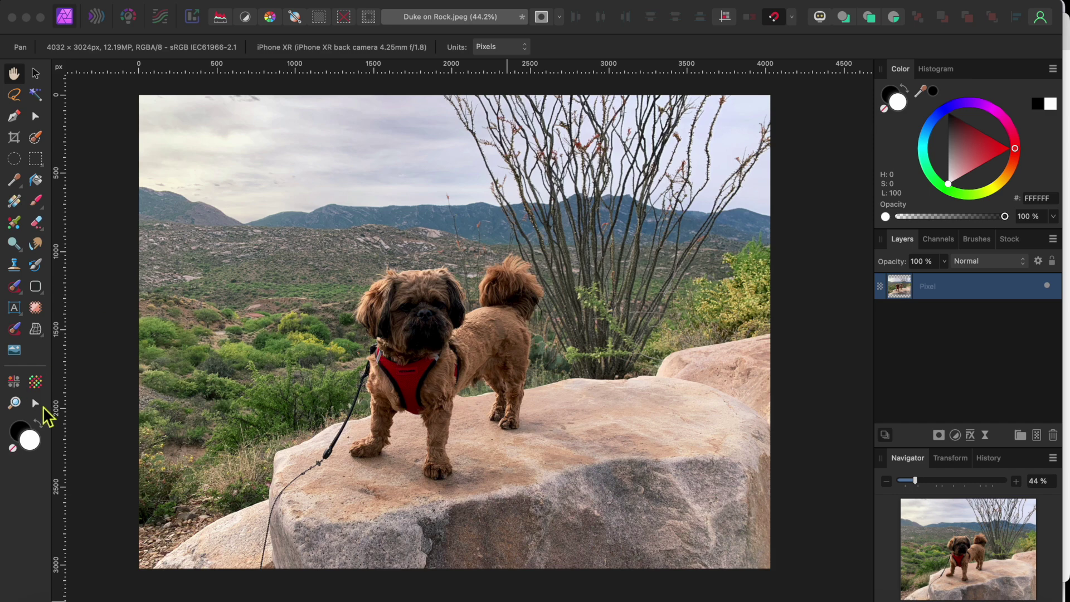
Remove the dog's leash from the rock up to the harness with the Inpainting Brush at a width of 83 px.
click(15, 331)
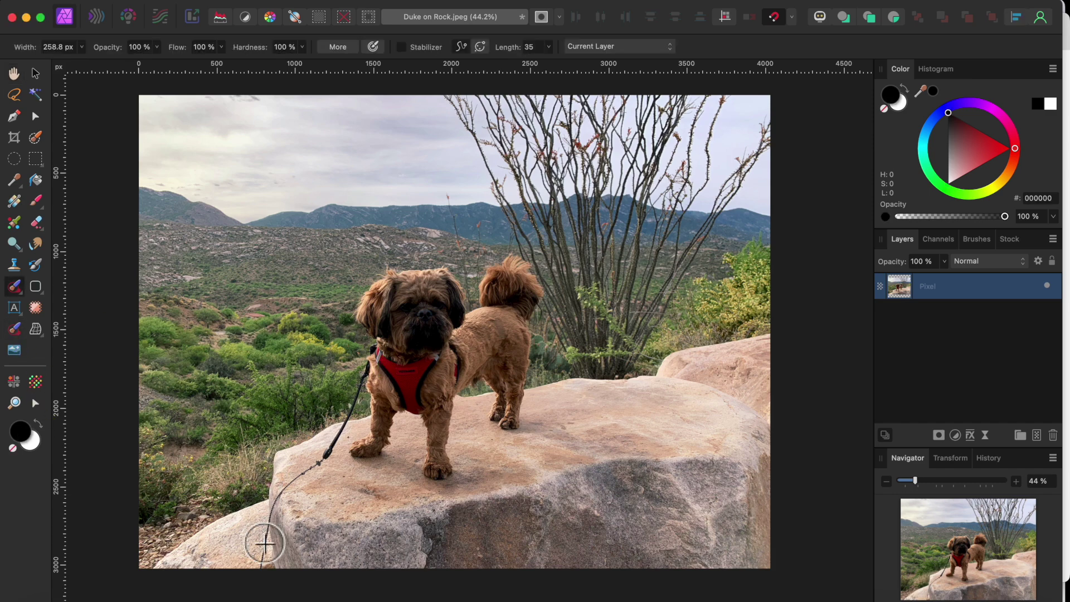
key(bracketleft)
key(bracketleft)
key(bracketleft)
key(bracketleft)
key(bracketleft)
key(bracketleft)
key(bracketleft)
key(bracketleft)
key(bracketleft)
key(bracketleft)
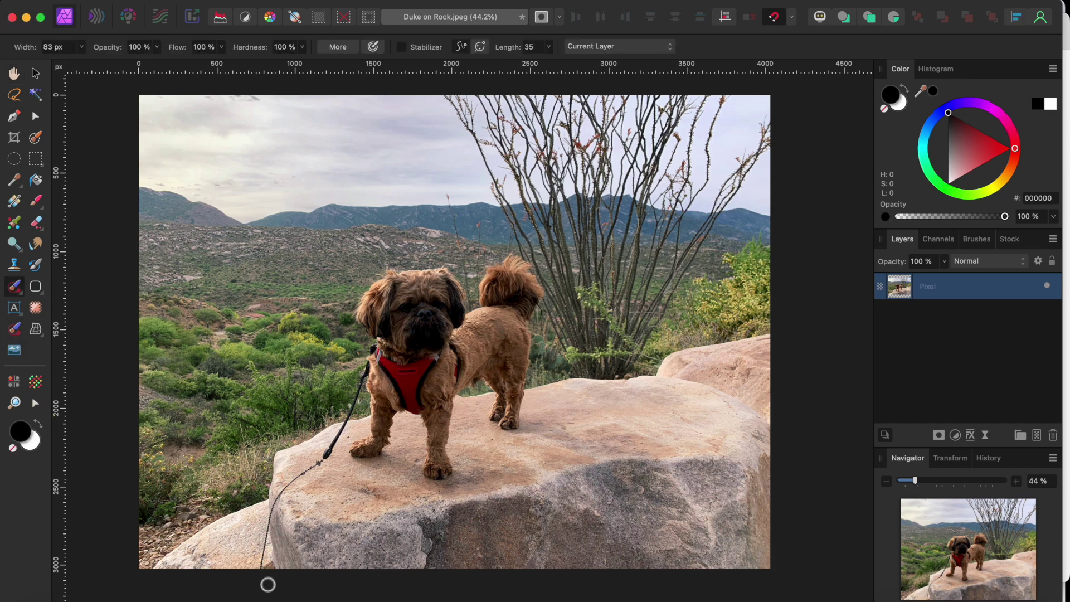
mouse_move(263, 570)
mouse_down()
mouse_move(278, 506)
mouse_move(334, 458)
mouse_up()
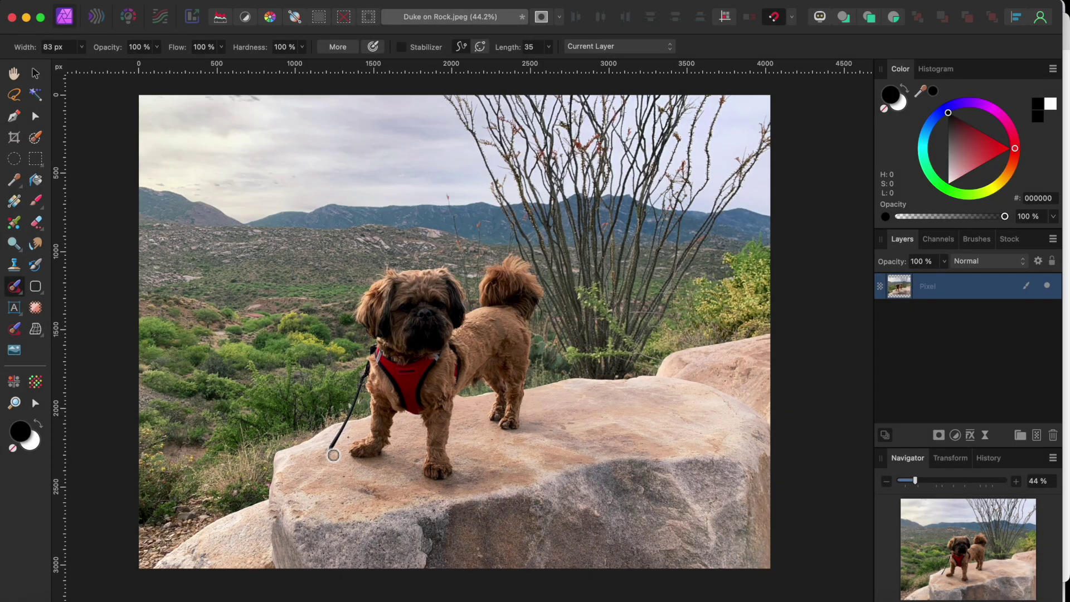
drag(333, 455, 339, 438)
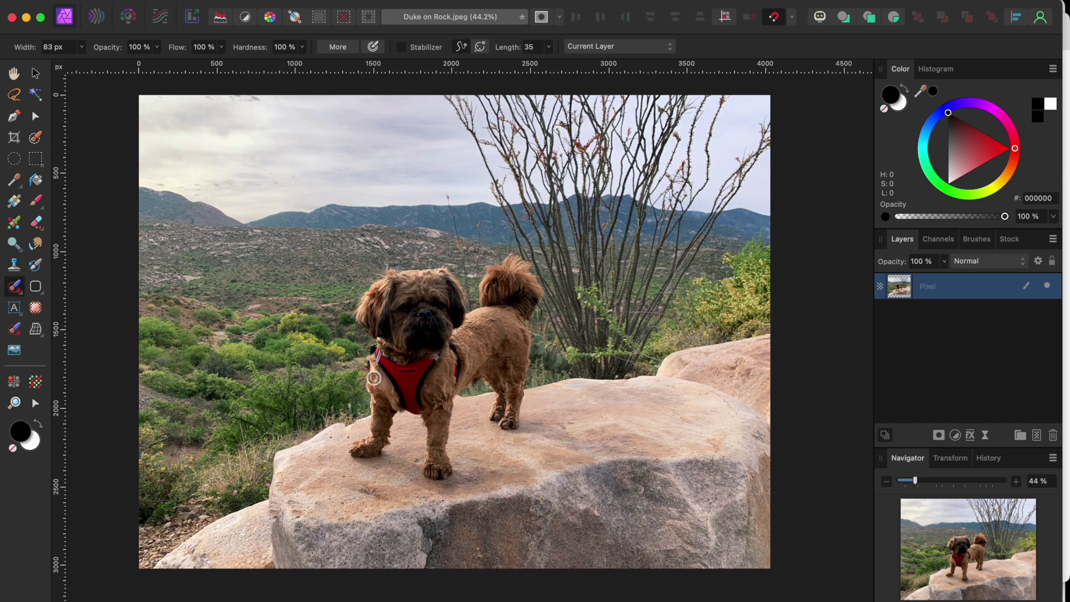
Retouch the fur beside the harness's shoulder strap with the Clone Brush, sampling the nearby chest fur.
scroll(374, 378, up, 5)
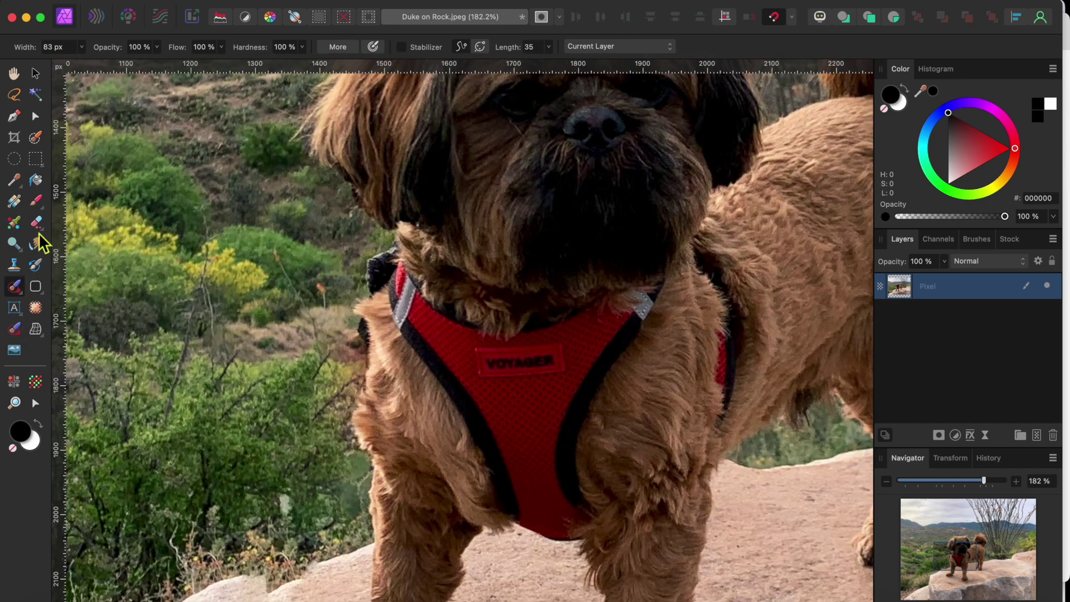
click(14, 264)
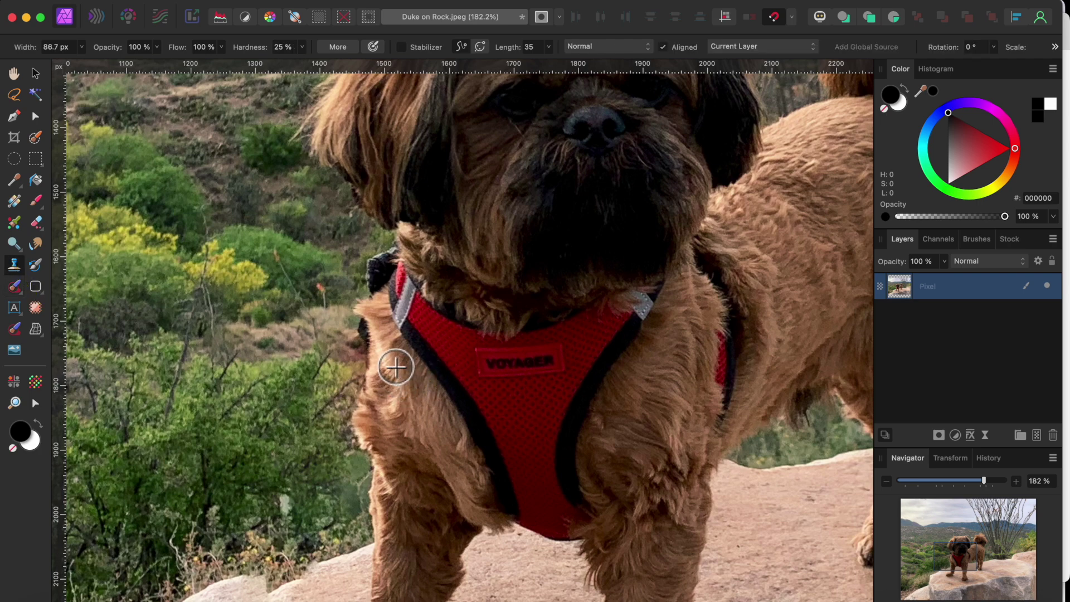
key(alt)
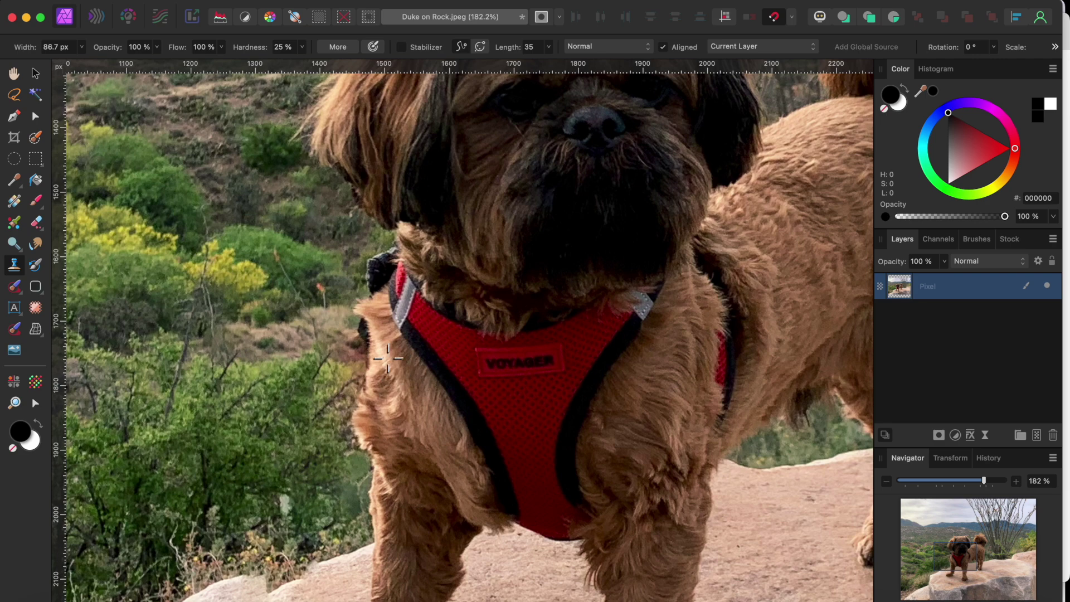
alt+click(388, 358)
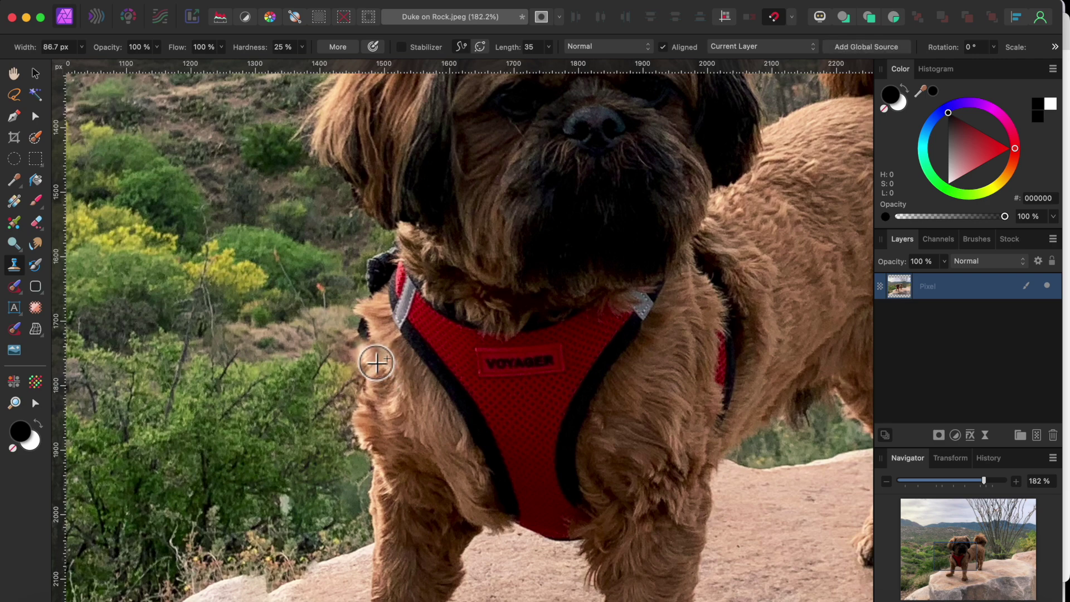
mouse_move(377, 357)
mouse_down()
mouse_move(380, 423)
mouse_move(376, 401)
mouse_move(423, 413)
mouse_move(378, 368)
mouse_move(411, 401)
mouse_up()
Select the dog and the rock it stands on with an enlarged Selection Brush, including the dog's ear.
scroll(405, 393, down, 5)
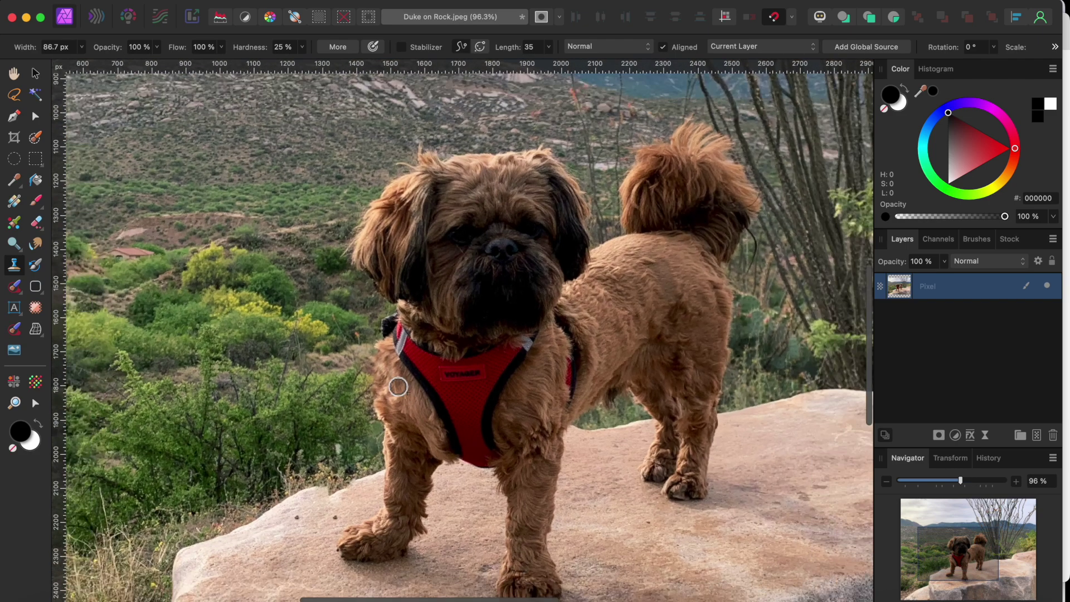
scroll(398, 386, down, 5)
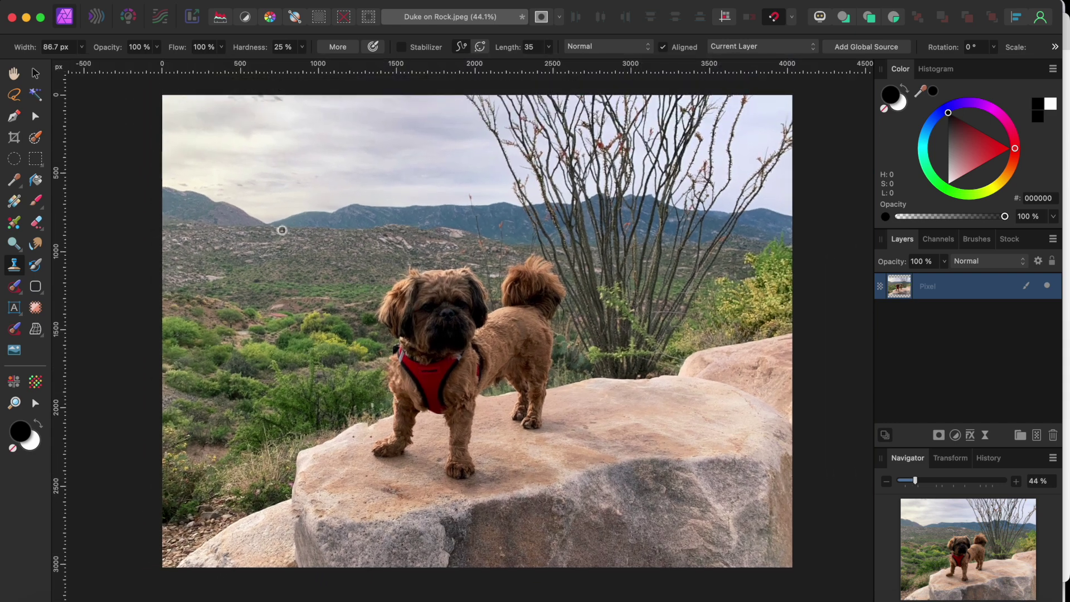
click(35, 137)
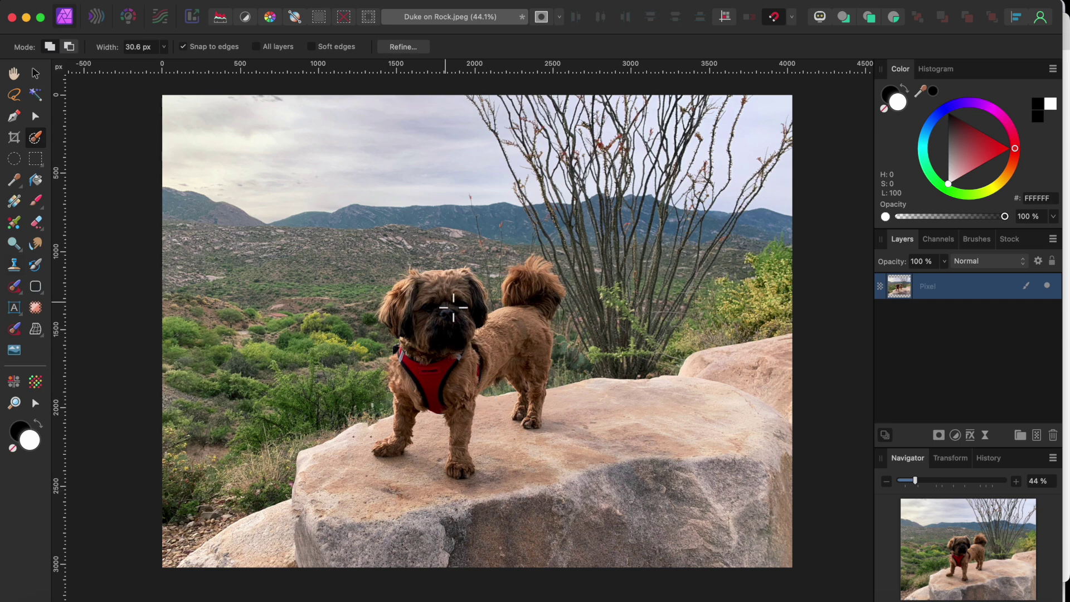
key(bracketright)
key(bracketright)
key(bracketright)
mouse_move(406, 322)
mouse_down()
mouse_move(420, 296)
mouse_move(466, 306)
mouse_move(411, 386)
mouse_move(396, 447)
mouse_move(322, 492)
mouse_move(329, 557)
mouse_move(717, 538)
mouse_move(745, 420)
mouse_move(761, 421)
mouse_move(554, 425)
mouse_move(535, 506)
mouse_move(760, 509)
mouse_move(492, 465)
mouse_move(526, 320)
mouse_move(523, 234)
mouse_move(534, 217)
mouse_move(592, 246)
mouse_move(526, 451)
mouse_up()
scroll(524, 318, up, 5)
mouse_move(255, 238)
mouse_down()
mouse_move(179, 310)
mouse_move(165, 310)
mouse_up()
Reduce the Selection Brush width to 46.6 px and clean up the selection edge around the dog's head and tail.
key(bracketleft)
key(bracketleft)
key(bracketleft)
key(bracketleft)
key(bracketleft)
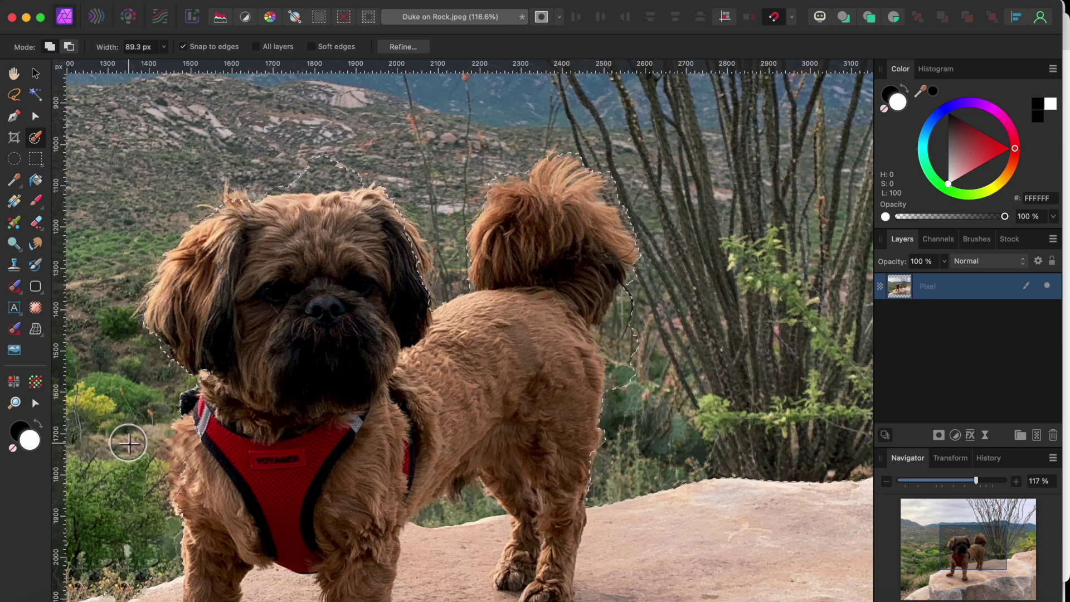
drag(143, 442, 163, 473)
key(super+z)
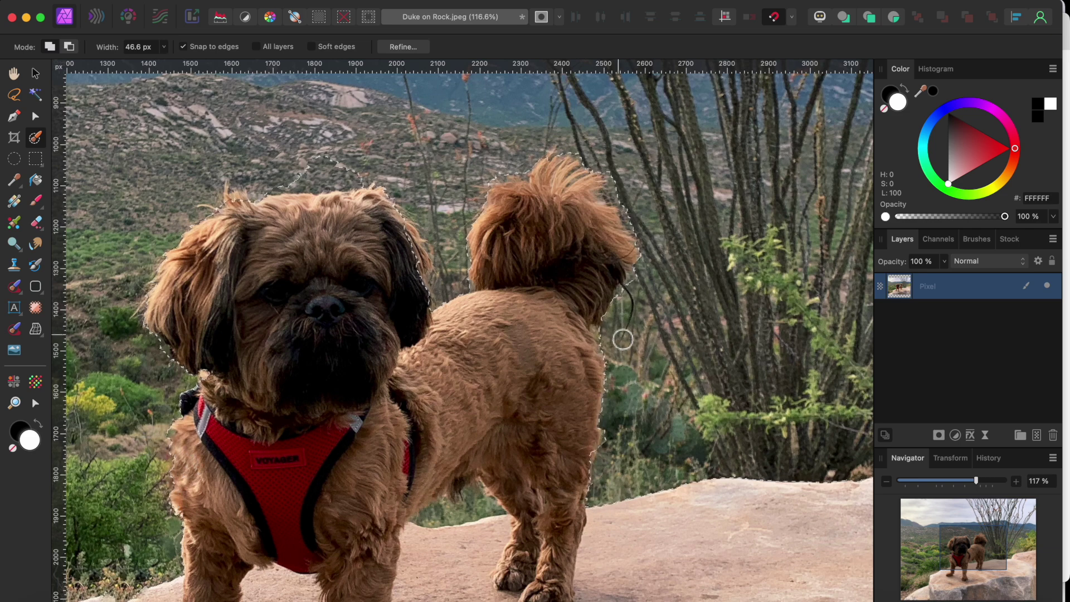
scroll(480, 488, down, 2)
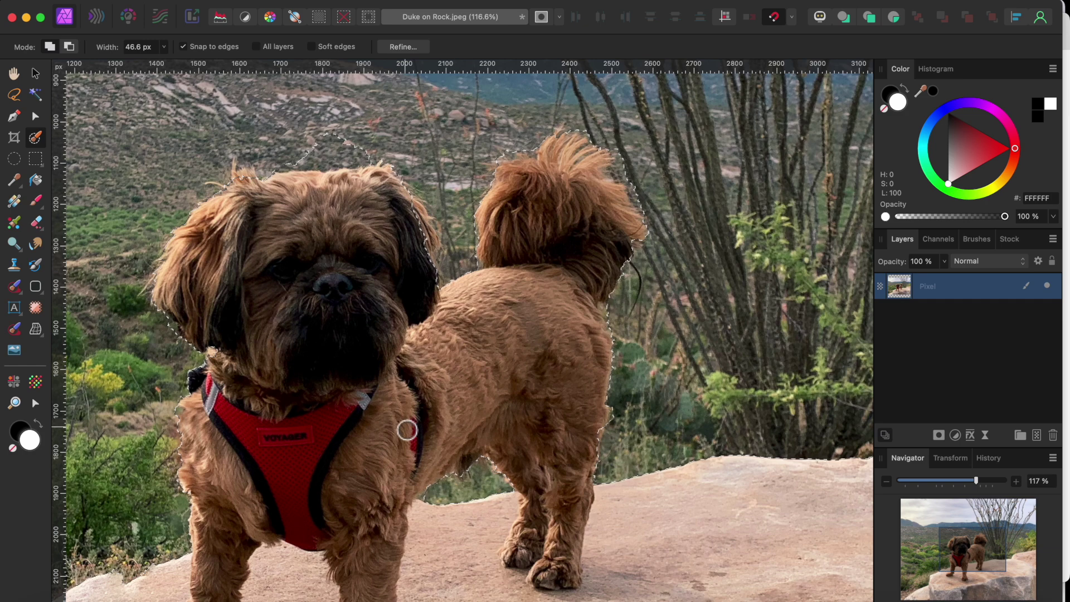
alt+drag(327, 151, 359, 159)
mouse_move(406, 244)
mouse_down()
mouse_move(428, 230)
mouse_move(441, 242)
mouse_move(421, 218)
mouse_up()
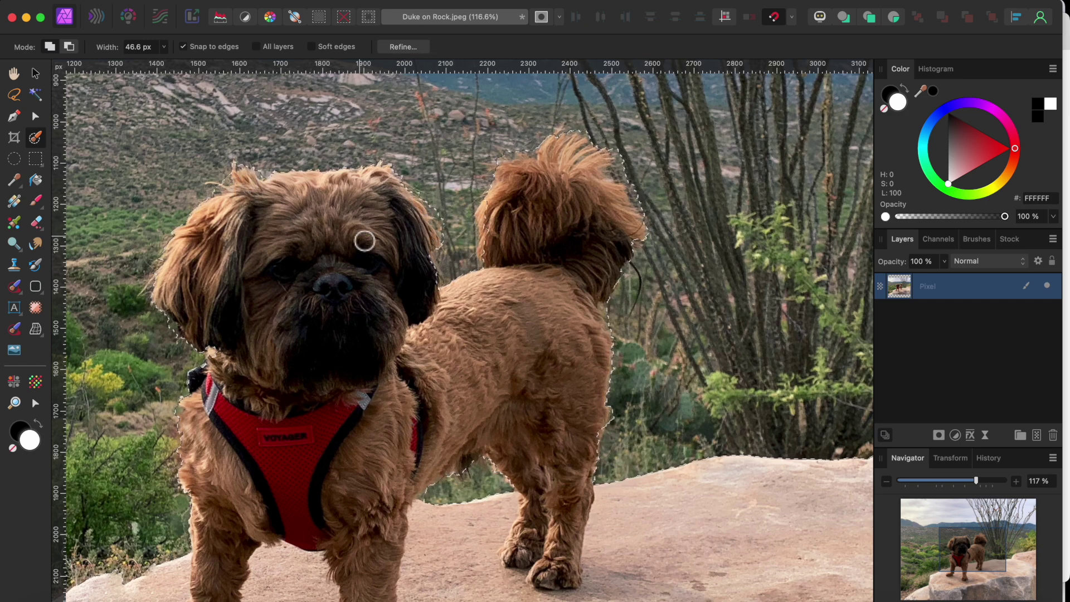
Open the selection refinement and paint the fur edges of the dog's head, ears and chest with the 50 px Matte brush.
scroll(373, 241, down, 2)
scroll(406, 263, down, 2)
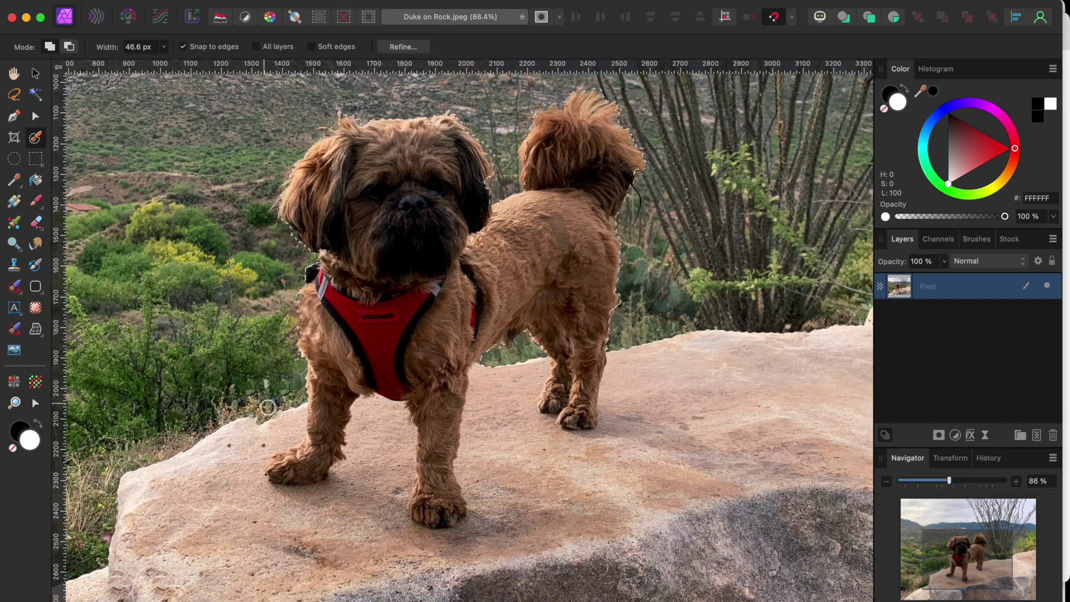
click(403, 47)
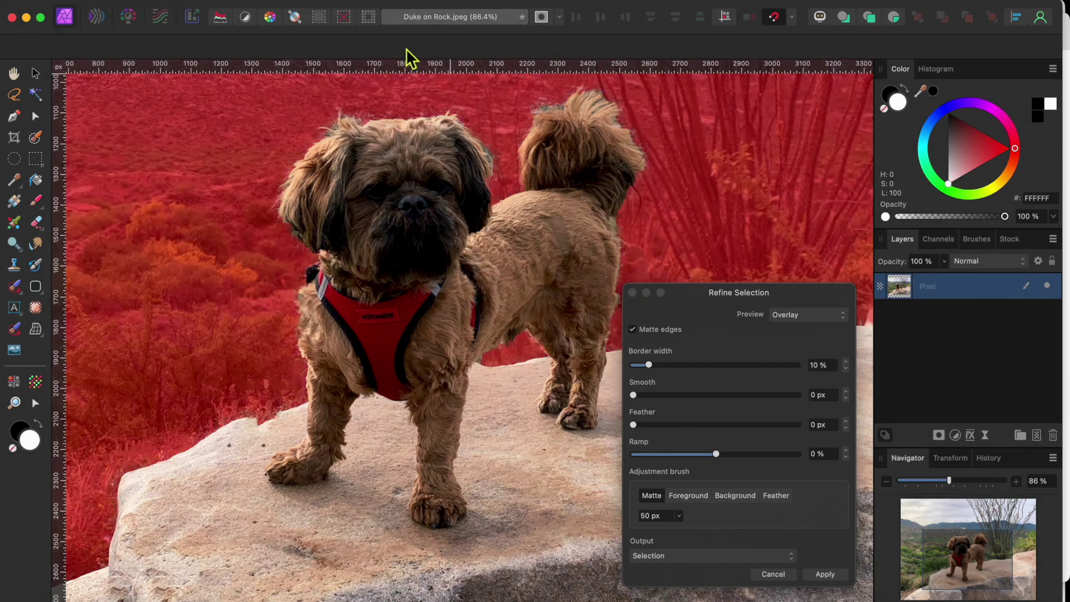
scroll(337, 337, up, 5)
scroll(339, 340, down, 4)
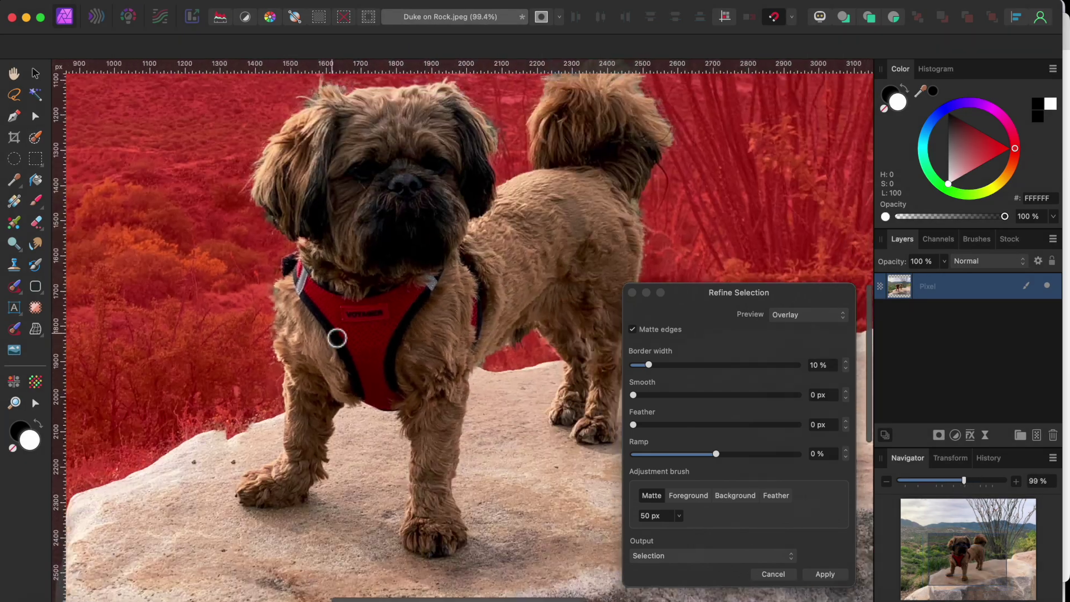
drag(457, 174, 451, 165)
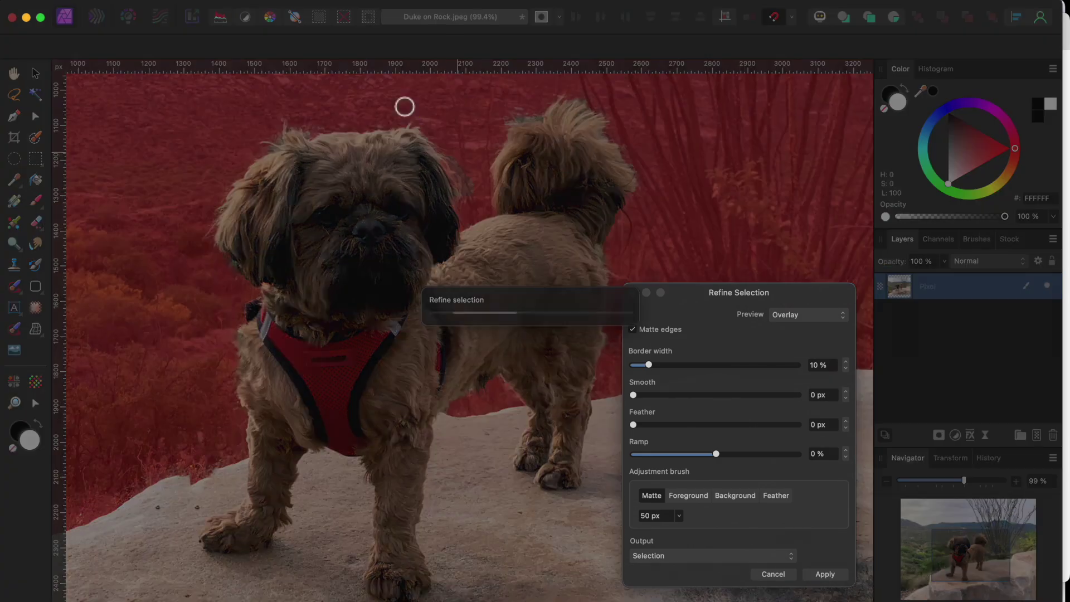
mouse_move(311, 135)
mouse_down()
mouse_move(277, 147)
mouse_move(271, 137)
mouse_up()
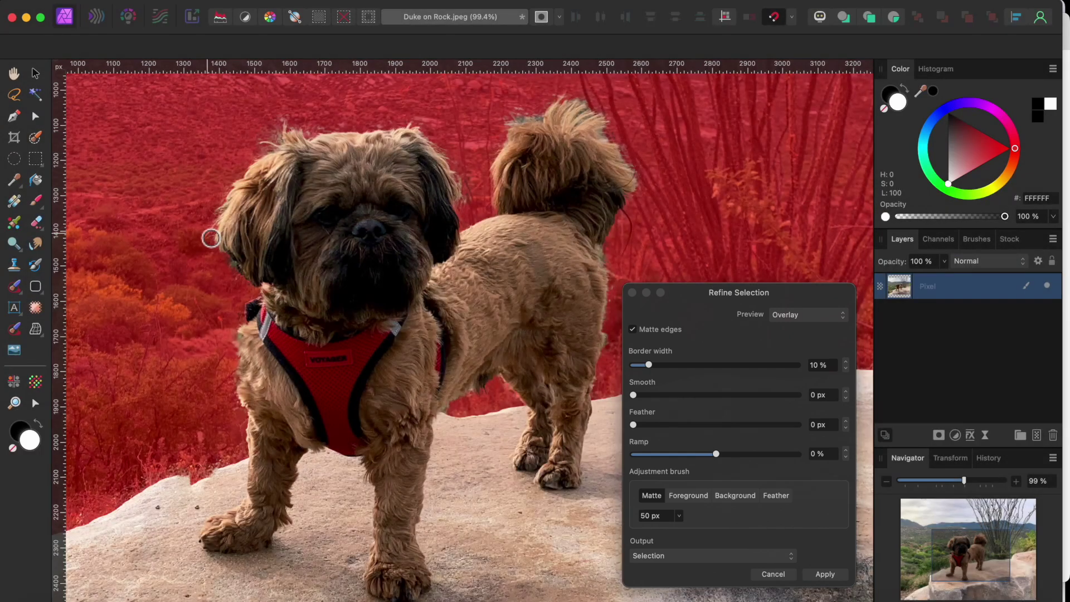
mouse_move(211, 234)
mouse_down()
mouse_move(231, 201)
mouse_move(212, 245)
mouse_move(236, 279)
mouse_up()
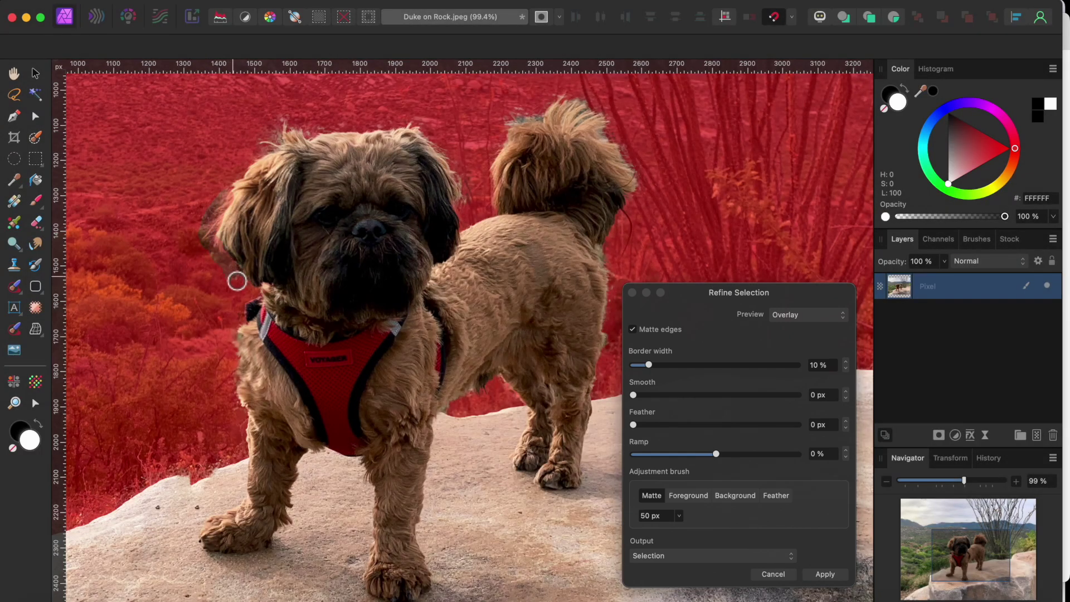
mouse_move(229, 358)
mouse_down()
mouse_move(233, 337)
mouse_move(240, 350)
mouse_up()
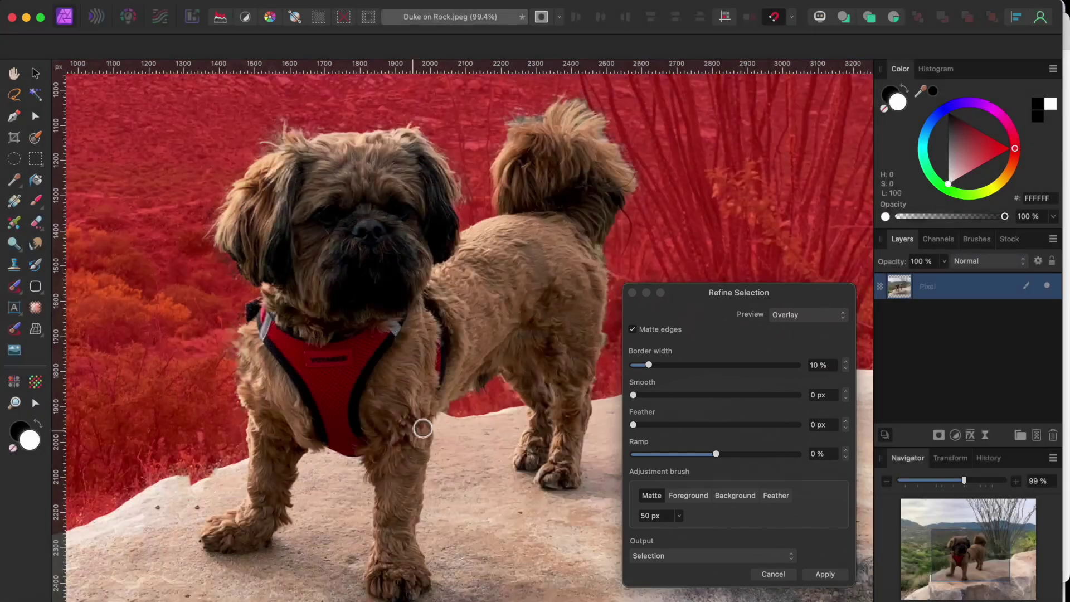
Refine the edges under the belly and along the hindquarters and tail with the Matte brush.
mouse_move(453, 413)
mouse_down()
mouse_move(495, 388)
mouse_move(523, 411)
mouse_up()
scroll(518, 402, right, 5)
scroll(519, 402, up, 2)
mouse_move(468, 438)
mouse_down()
mouse_move(478, 297)
mouse_move(505, 248)
mouse_move(474, 167)
mouse_move(451, 149)
mouse_move(417, 172)
mouse_up()
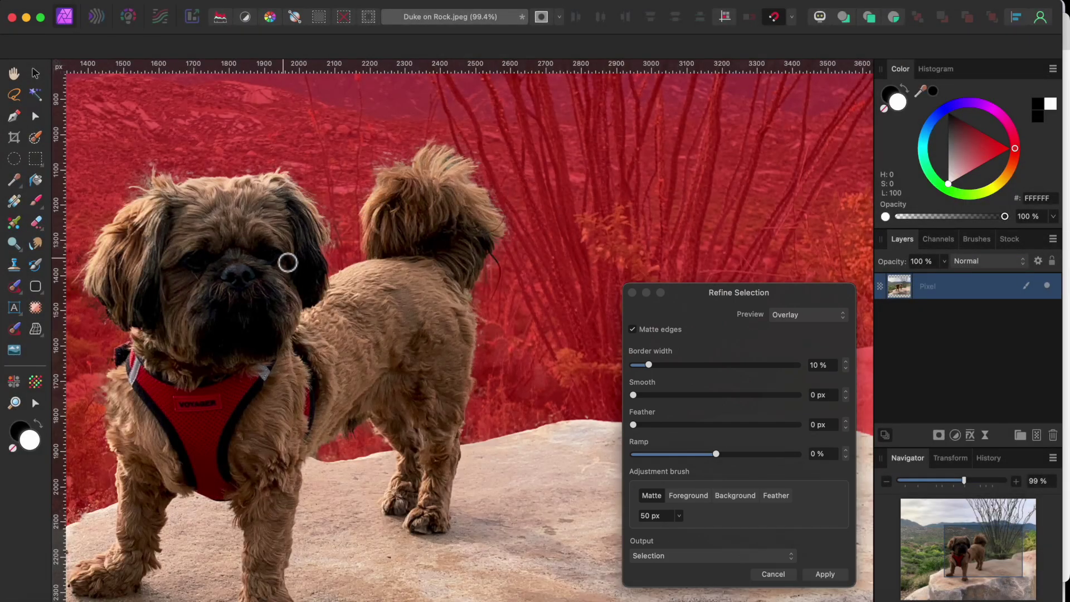
Output the refined selection as a new layer with mask and apply it.
scroll(287, 258, down, 3)
scroll(286, 258, left, 3)
scroll(344, 378, down, 5)
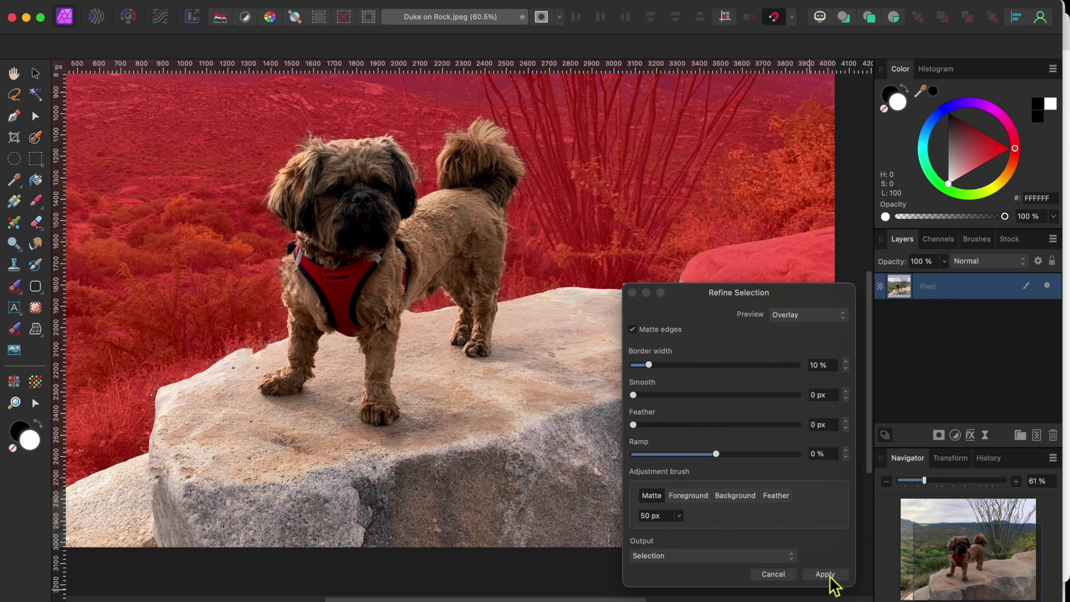
click(680, 558)
click(673, 599)
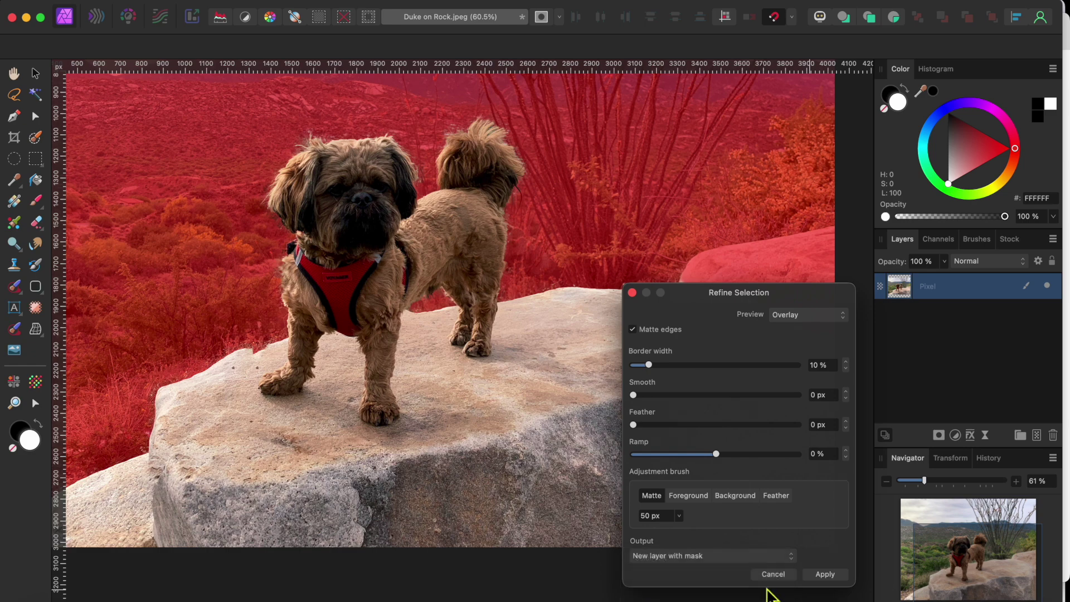
click(825, 574)
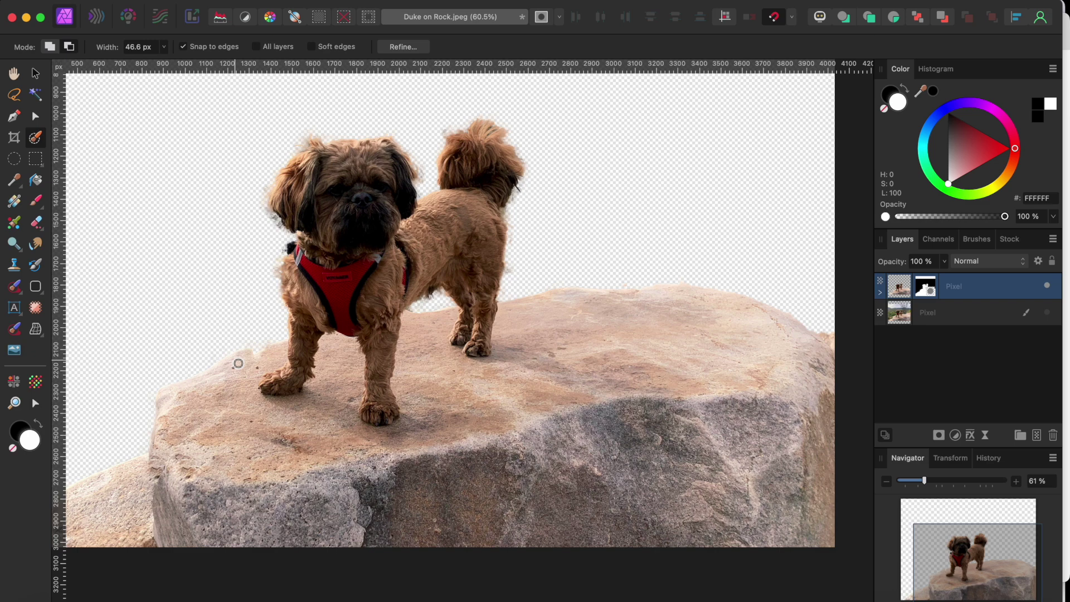
Check the cutout's fur edges and make the original photo layer beneath it visible again.
scroll(237, 364, up, 3)
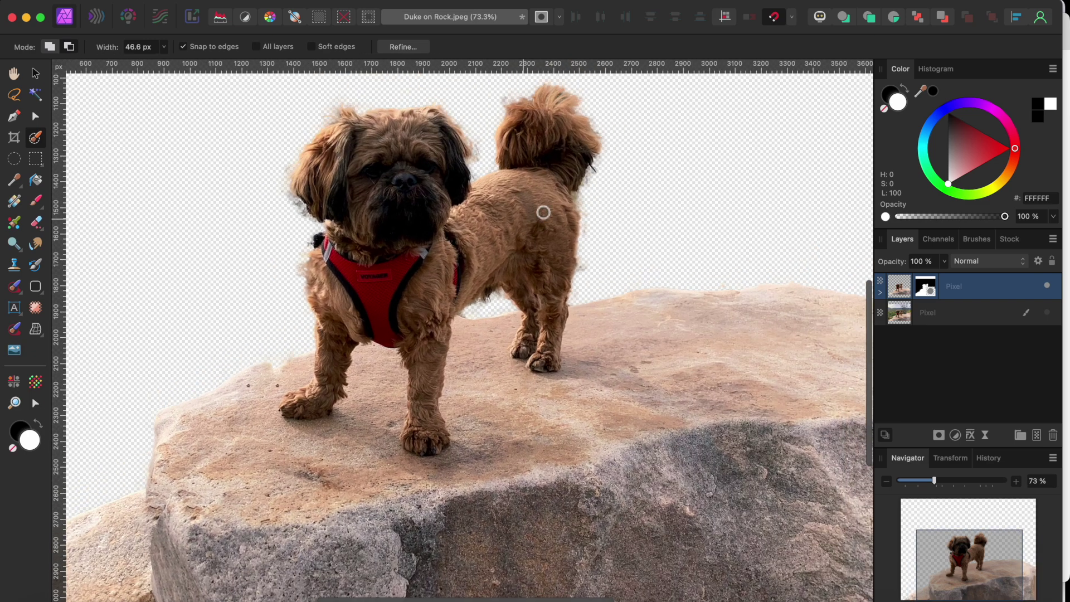
scroll(580, 208, up, 5)
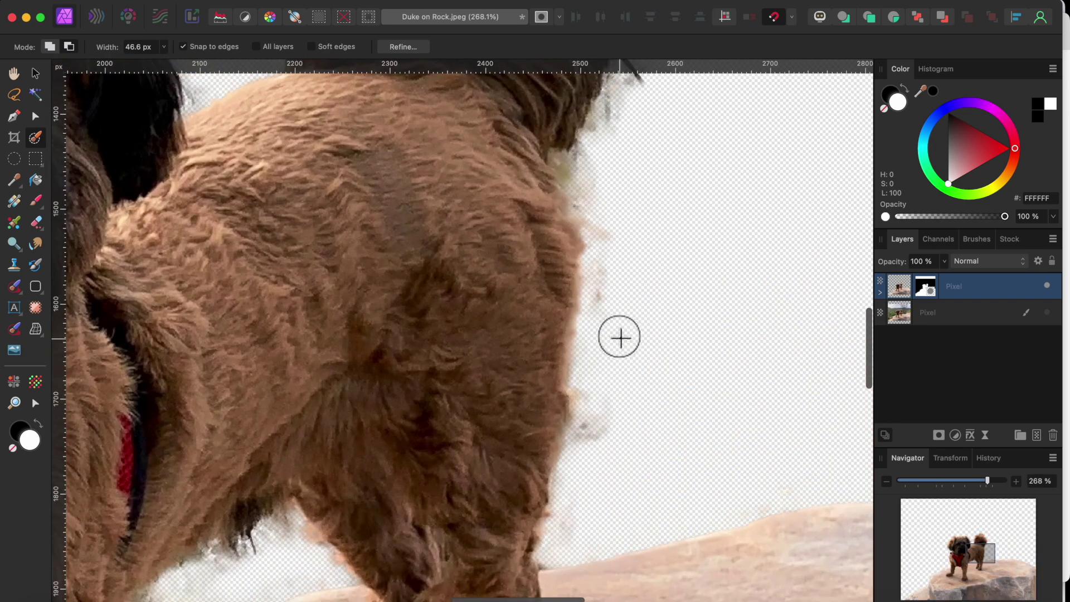
scroll(555, 360, left, 10)
scroll(554, 361, down, 10)
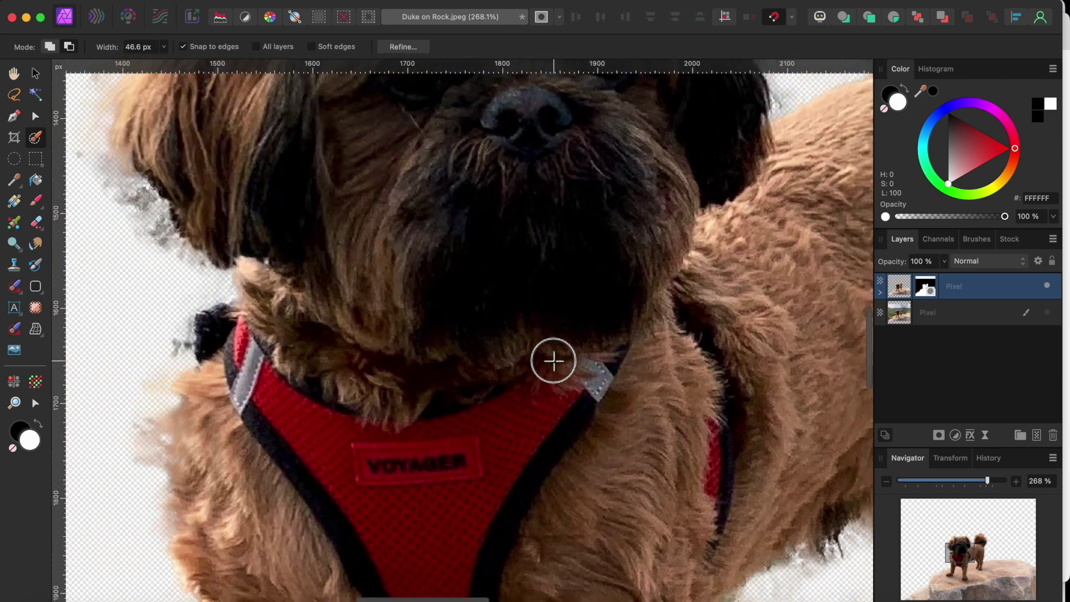
scroll(541, 368, down, 5)
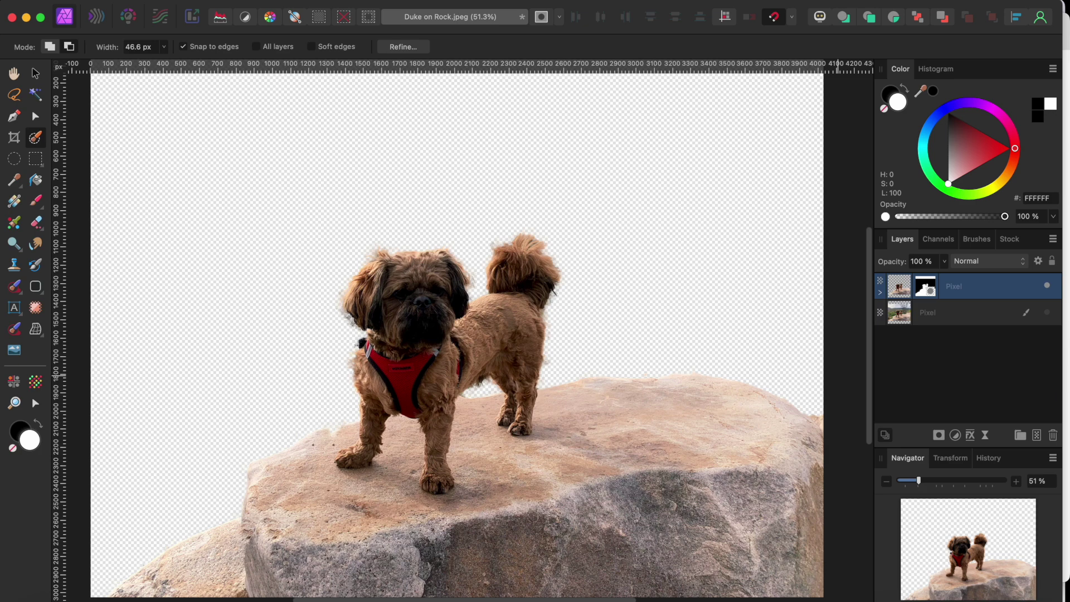
click(1048, 313)
scroll(632, 357, down, 2)
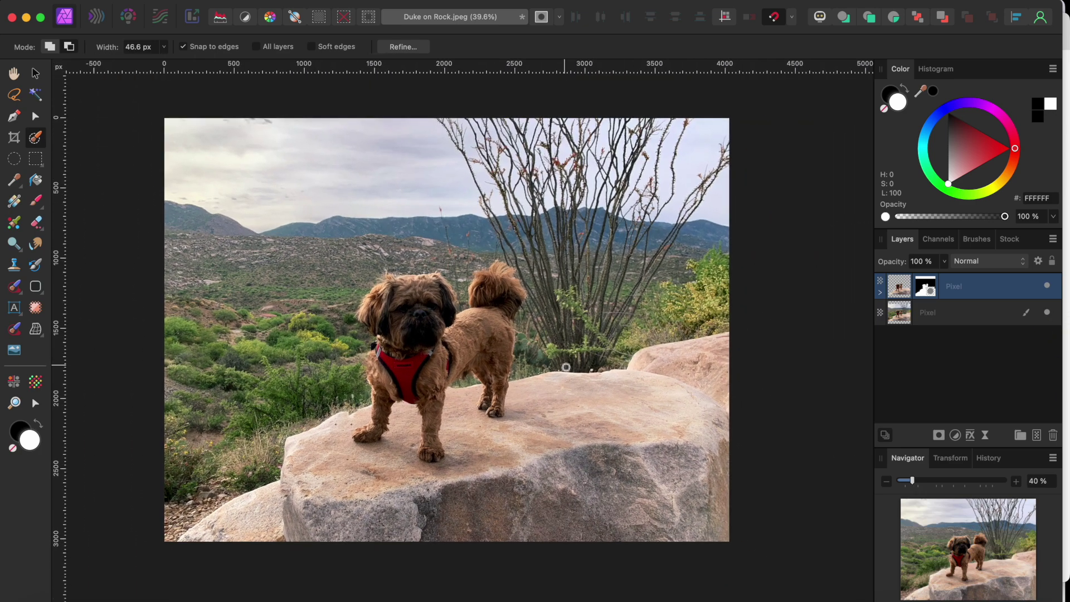
Add a live Gaussian Blur with a 28.1 px radius to the original photo layer beneath the cutout.
click(960, 319)
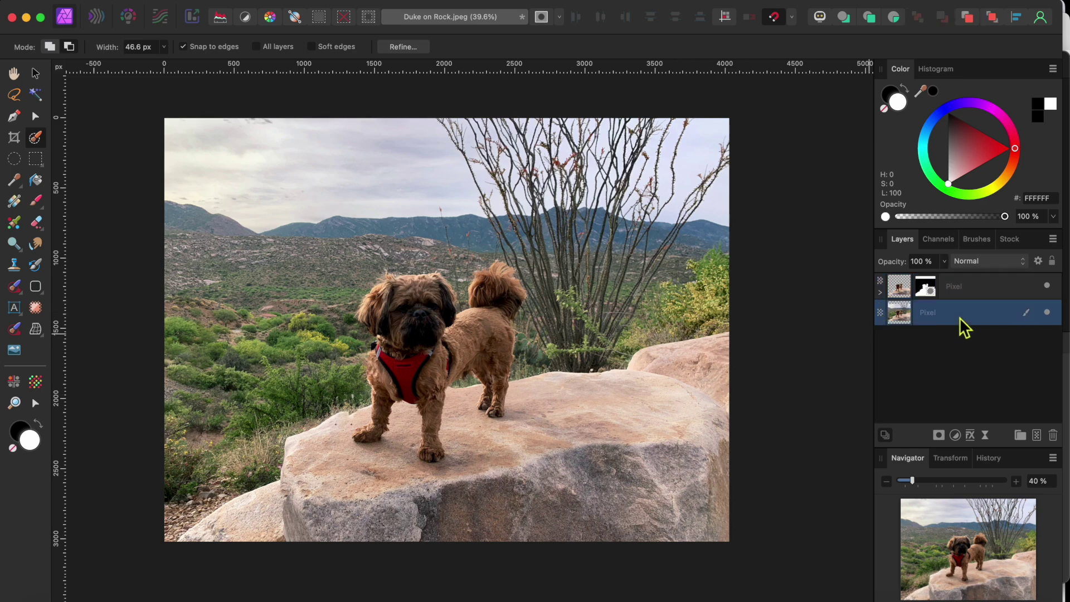
click(986, 435)
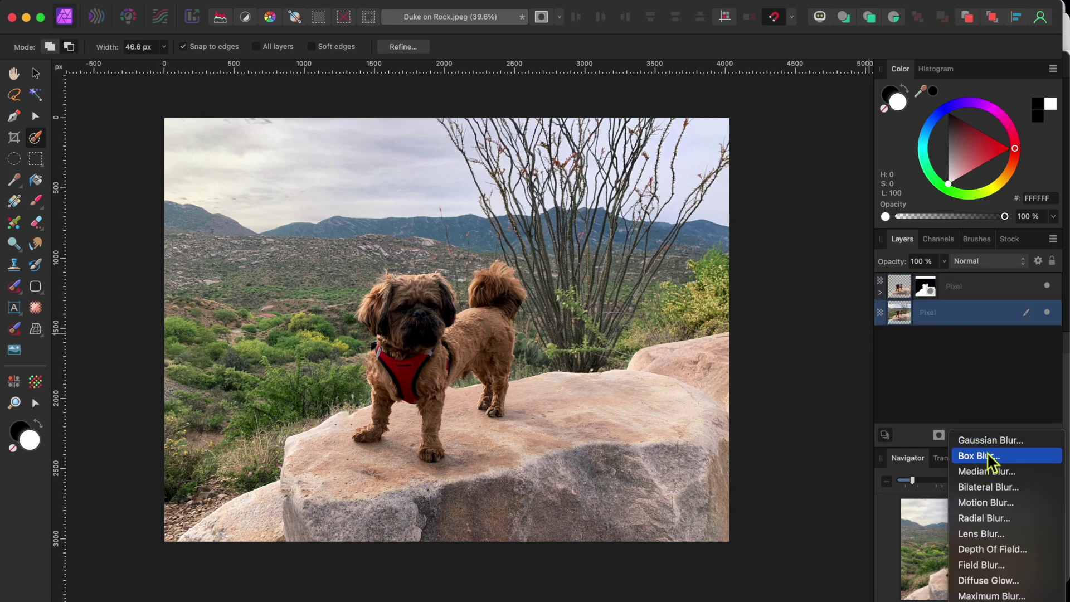
click(990, 441)
drag(639, 553, 745, 556)
scroll(433, 309, up, 5)
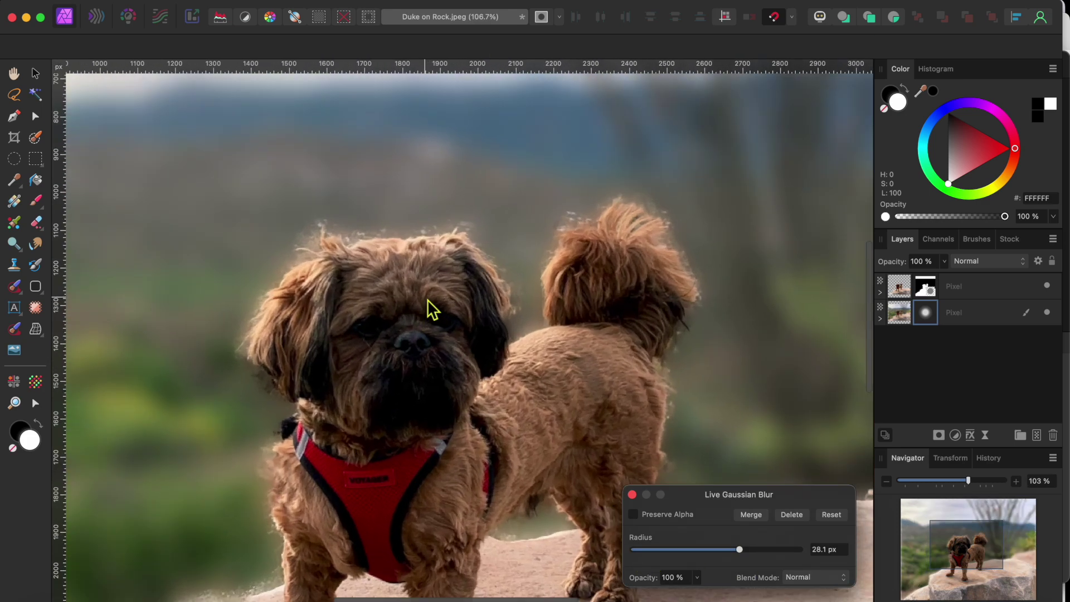
scroll(252, 460, down, 2)
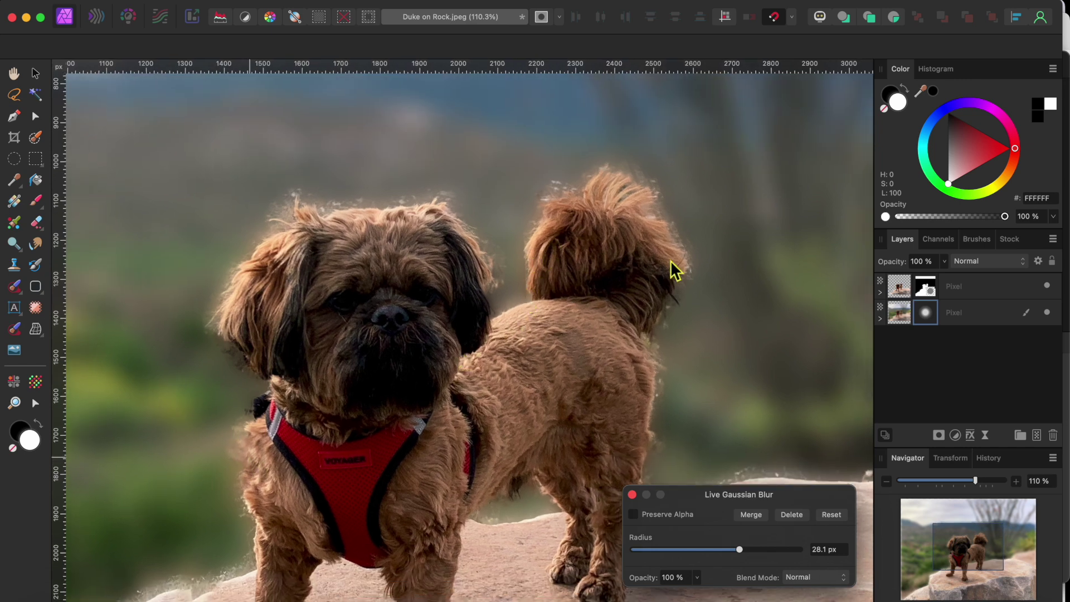
Examine the halo around the dog's fur and the rock against the blurred background, and close the blur settings.
scroll(690, 340, down, 3)
scroll(690, 340, left, 1)
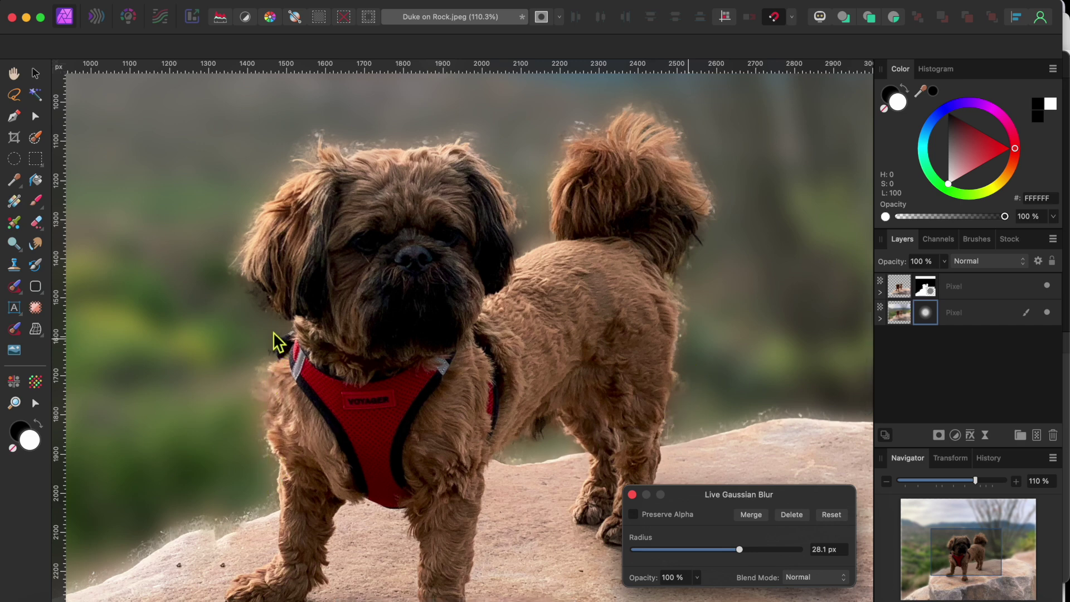
scroll(278, 340, down, 5)
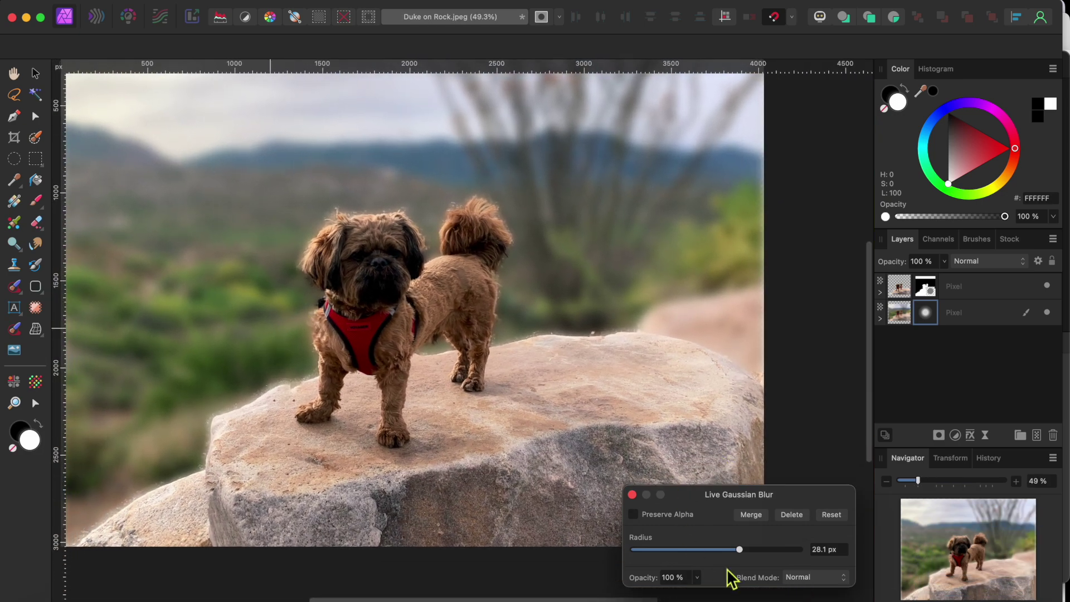
click(633, 495)
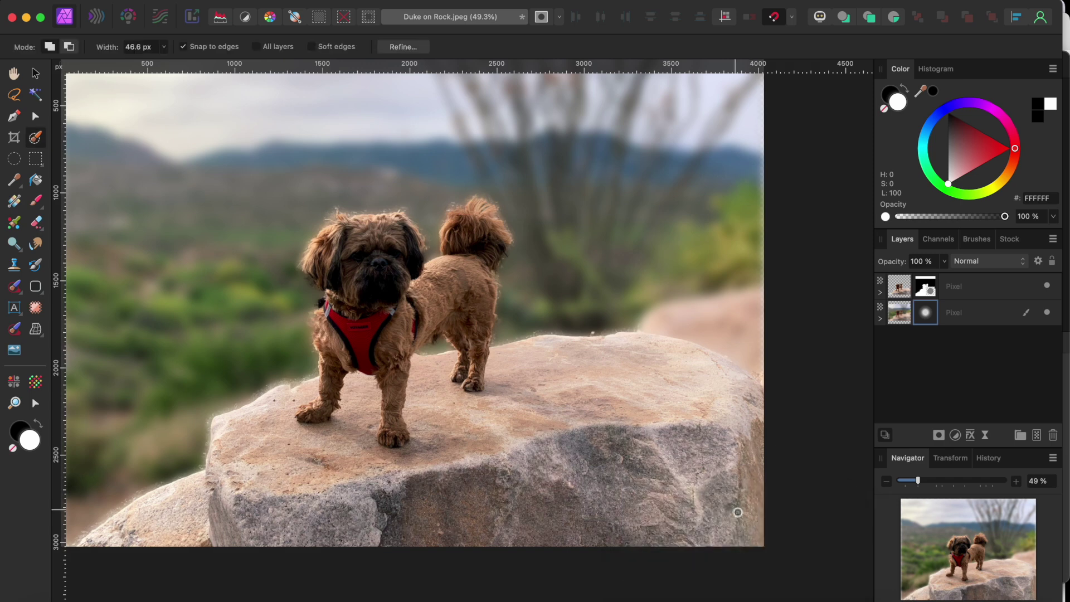
Undo the blur and delete the live Gaussian Blur filter from the original photo layer.
key(super+z)
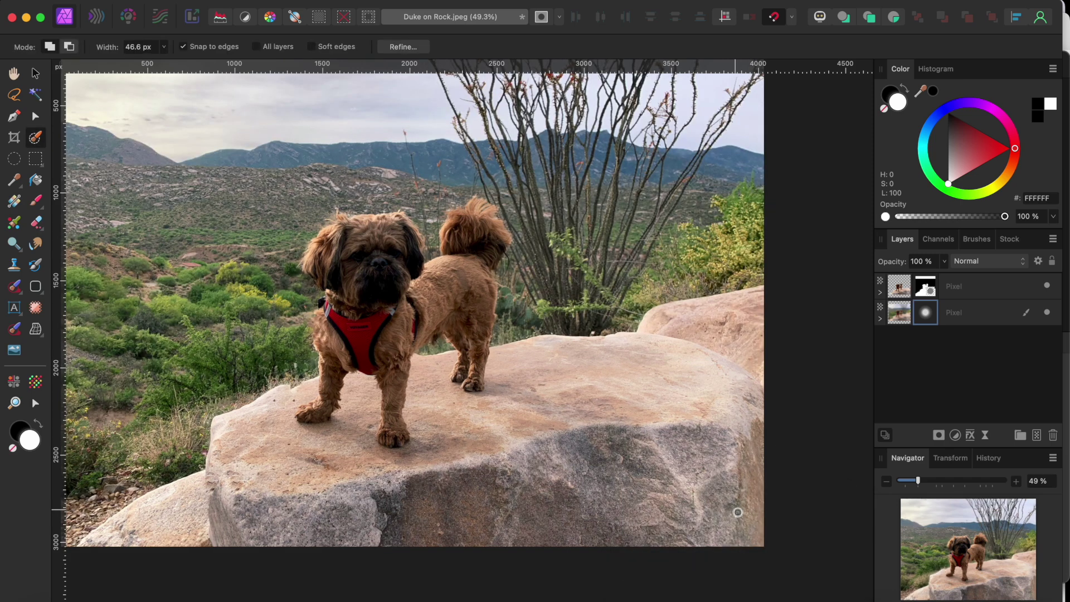
scroll(364, 333, up, 1)
scroll(364, 333, left, 1)
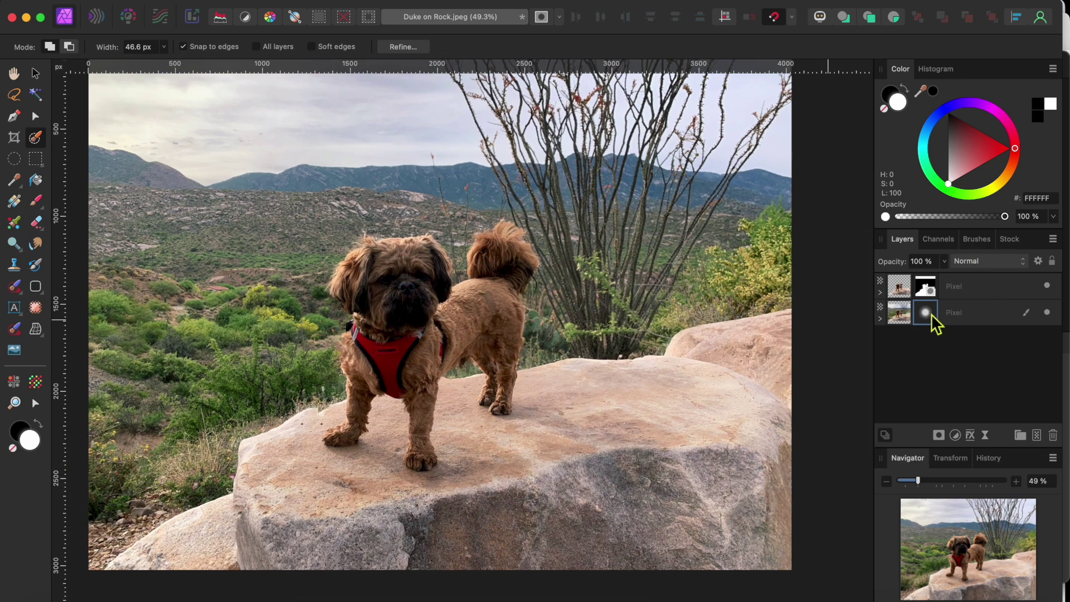
key(Delete)
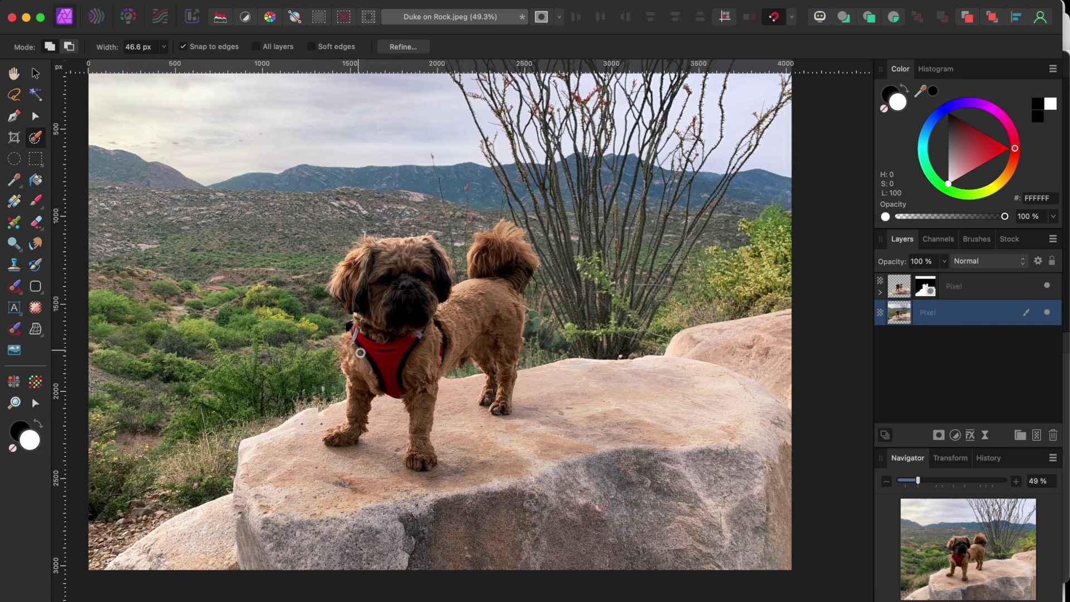
Hide the cutout layer and set the Inpainting Brush to a width of 335.6 px for the original photo layer.
click(1047, 286)
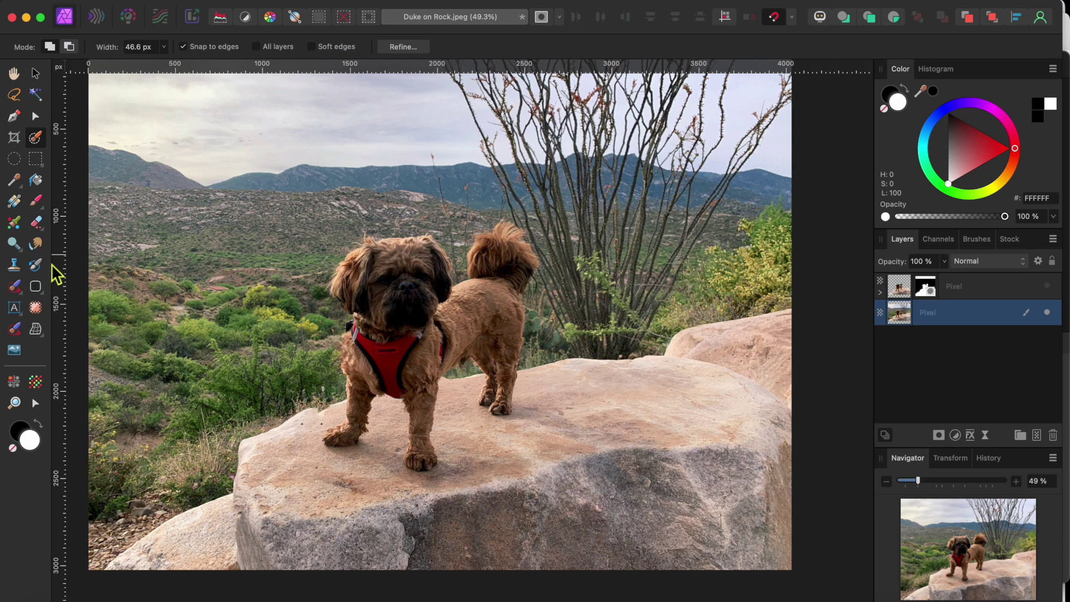
click(15, 330)
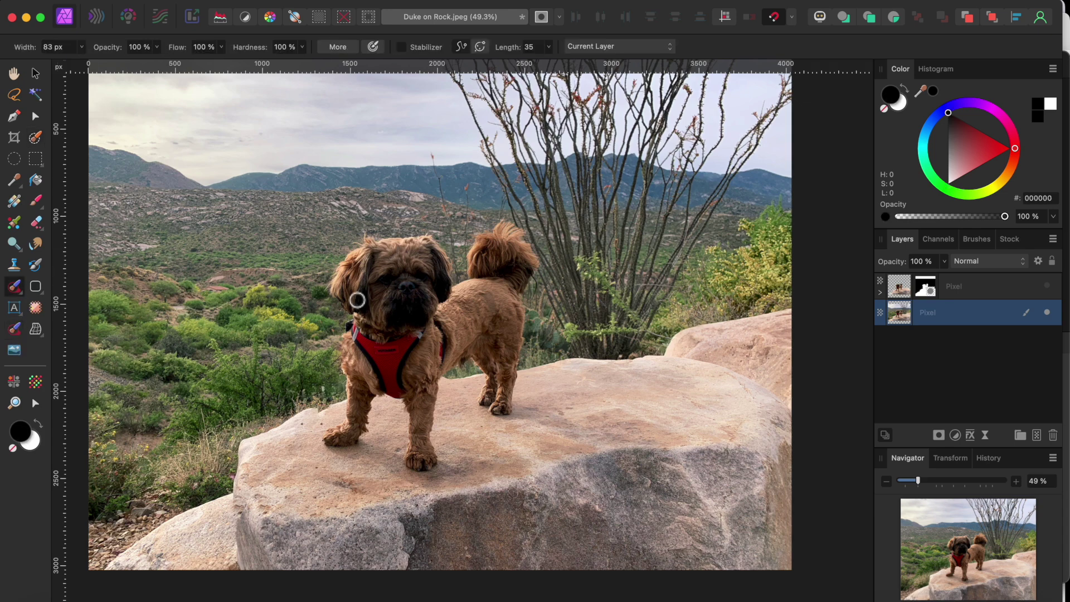
scroll(358, 301, up, 2)
scroll(358, 301, up, 5)
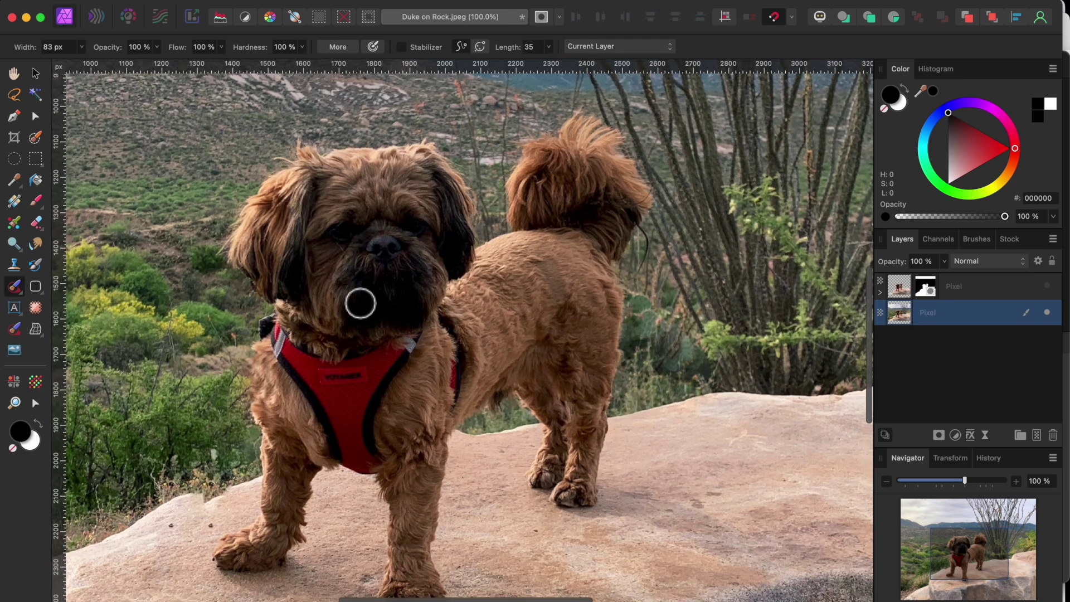
key(bracketright)
key(bracketright)
key(bracketright)
key(bracketright)
key(bracketright)
key(bracketright)
key(bracketright)
key(bracketright)
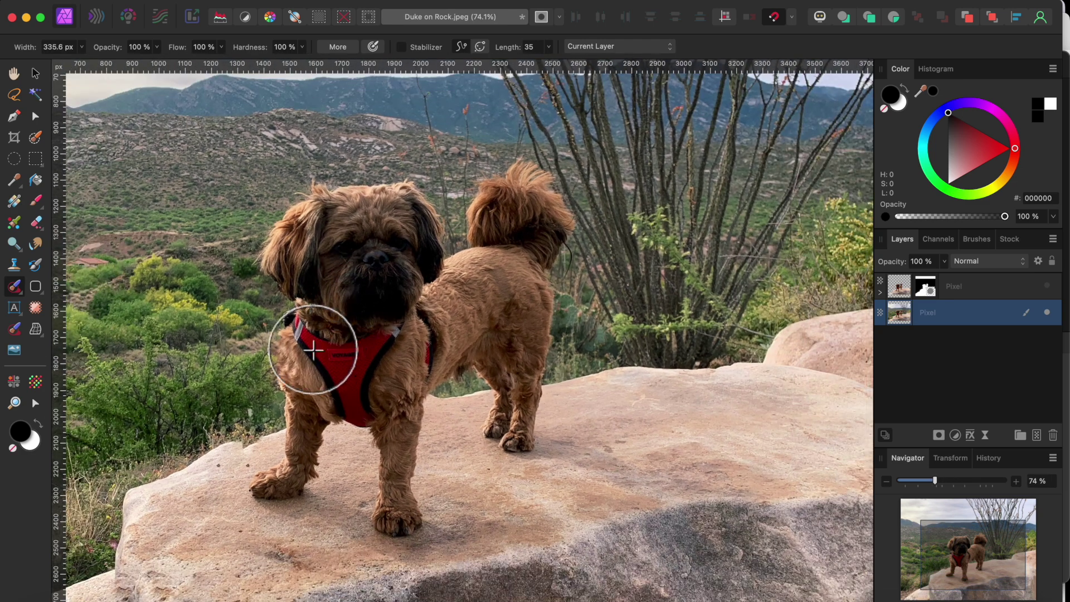
Inpaint over the dog's head, body and tail and along the rock's outer edges on the original photo layer.
mouse_move(287, 375)
mouse_down()
mouse_move(375, 359)
mouse_move(506, 348)
mouse_move(528, 305)
mouse_move(528, 195)
mouse_up()
mouse_move(303, 275)
mouse_down()
mouse_move(406, 224)
mouse_move(500, 200)
mouse_move(527, 210)
mouse_move(513, 332)
mouse_move(440, 336)
mouse_move(349, 392)
mouse_move(292, 395)
mouse_move(298, 339)
mouse_move(384, 293)
mouse_move(480, 281)
mouse_move(495, 370)
mouse_move(382, 373)
mouse_move(438, 329)
mouse_up()
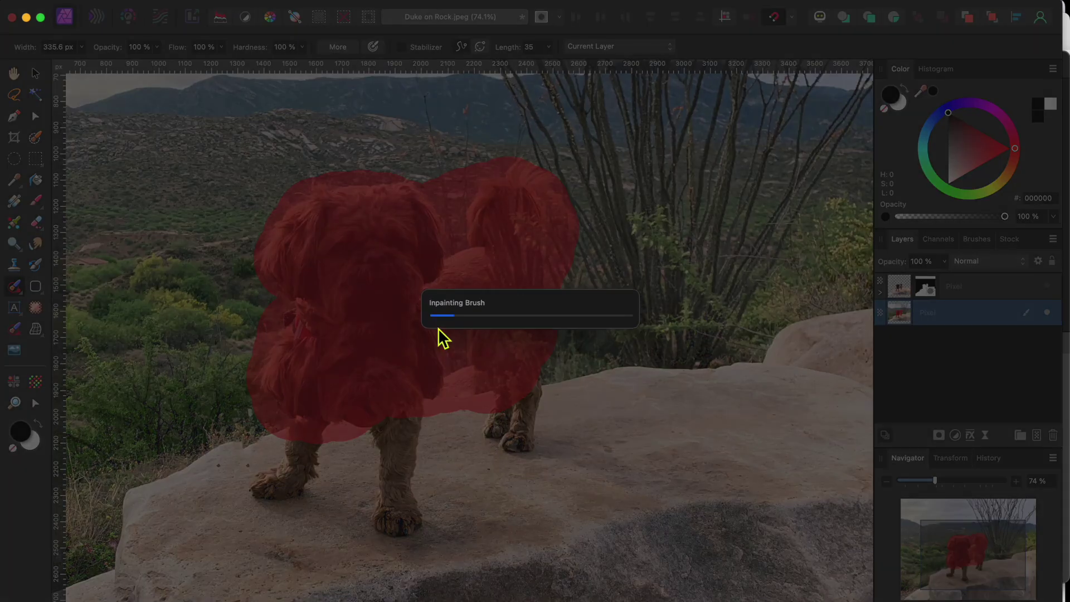
scroll(316, 396, down, 3)
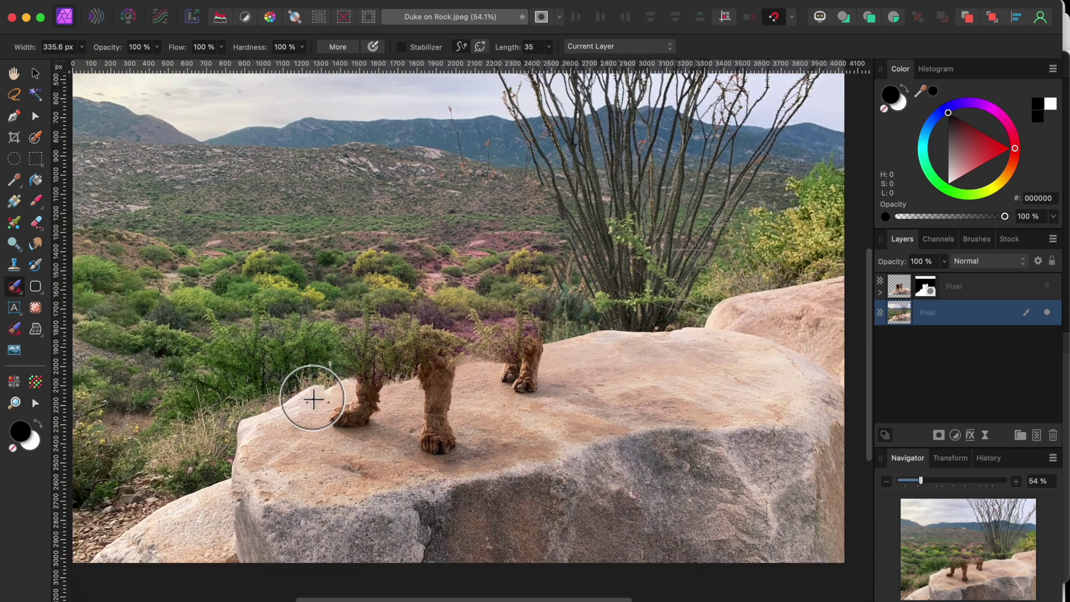
mouse_move(114, 565)
mouse_down()
mouse_move(208, 516)
mouse_move(247, 479)
mouse_move(261, 442)
mouse_move(321, 408)
mouse_move(427, 444)
mouse_up()
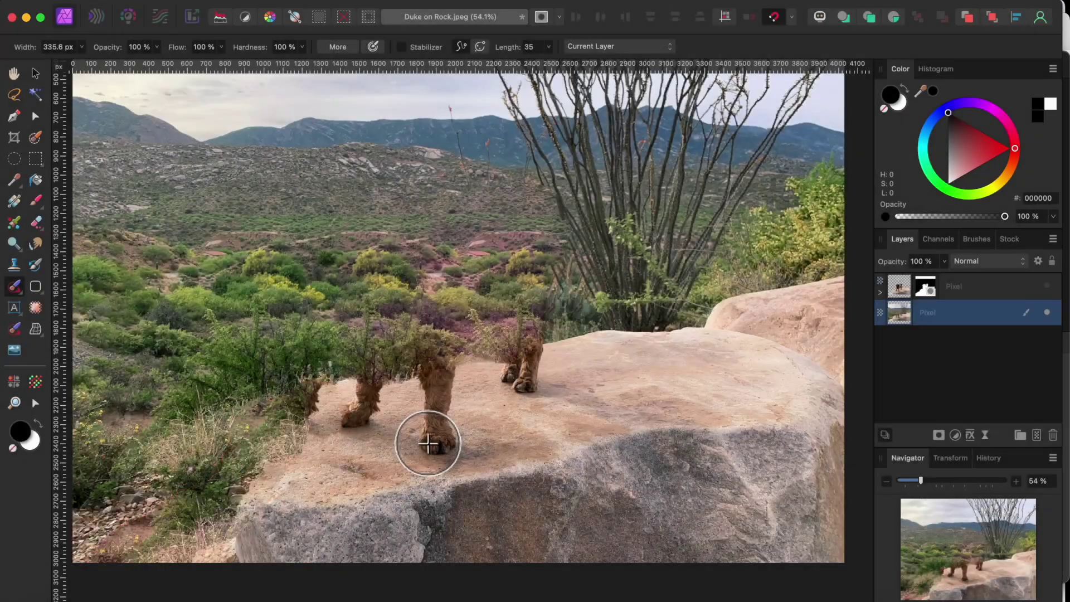
drag(550, 348, 687, 340)
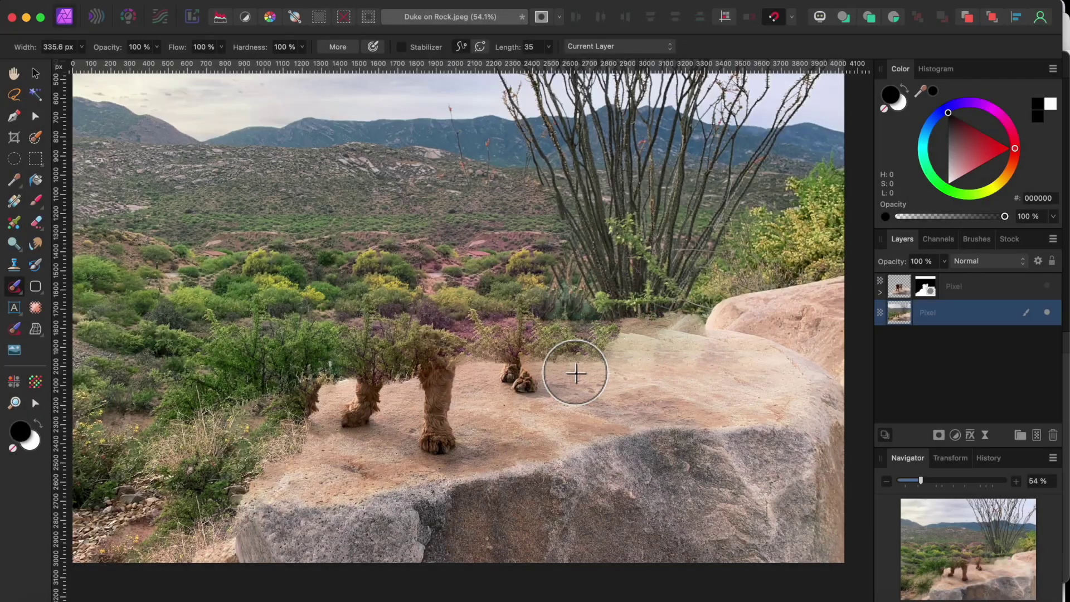
Show the cutout layer again and add a live Gaussian Blur with a 13.7 px radius to the inpainted background layer.
click(1048, 287)
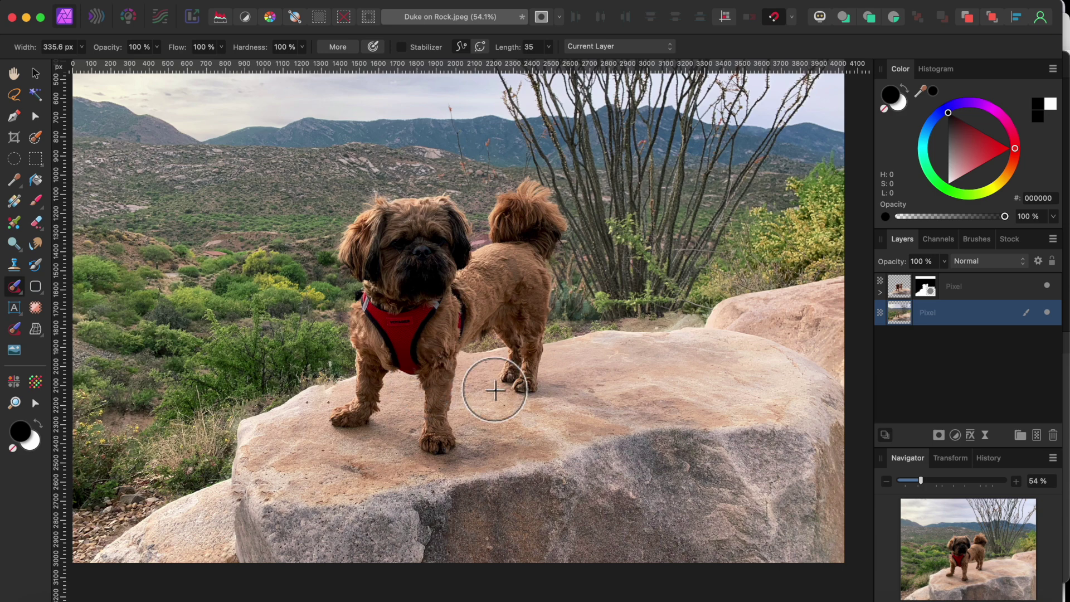
click(985, 437)
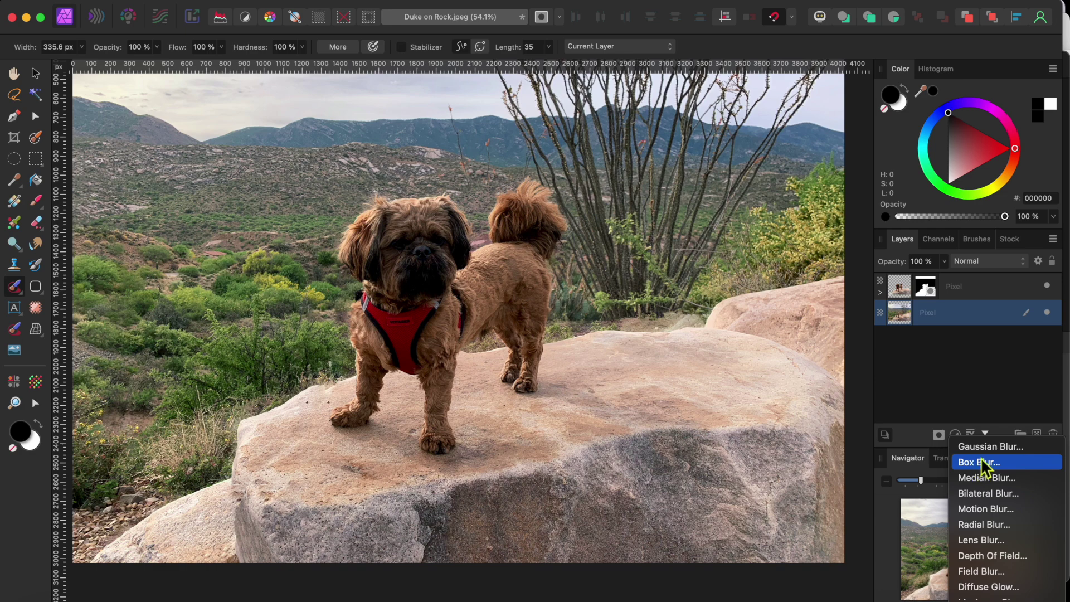
click(981, 447)
drag(638, 551, 721, 553)
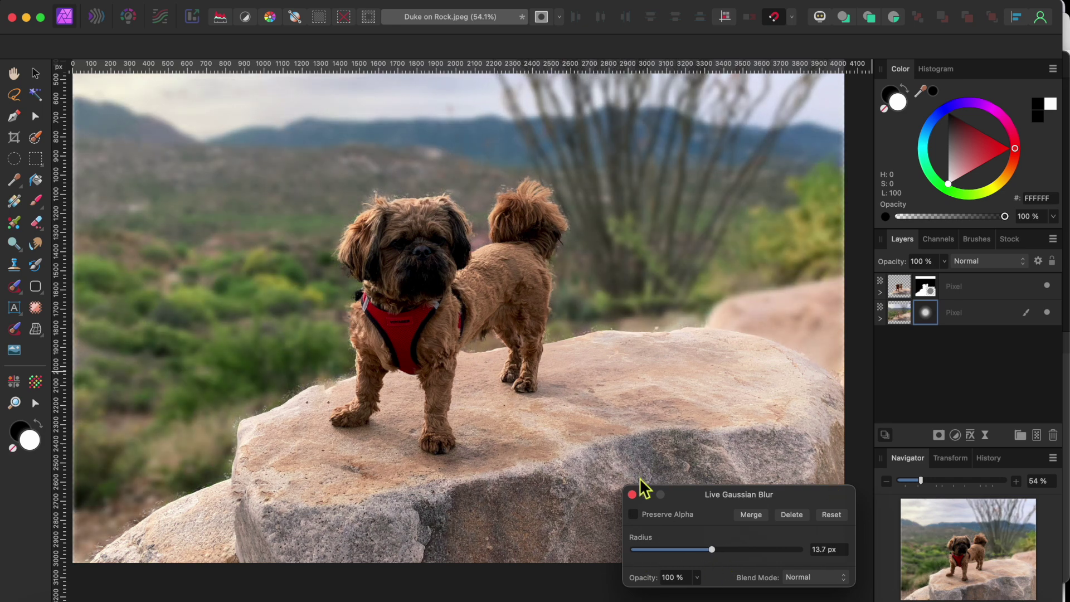
Close the blur settings and examine the rock's edges for leftover background fringe.
key(b)
key(x)
scroll(254, 412, up, 5)
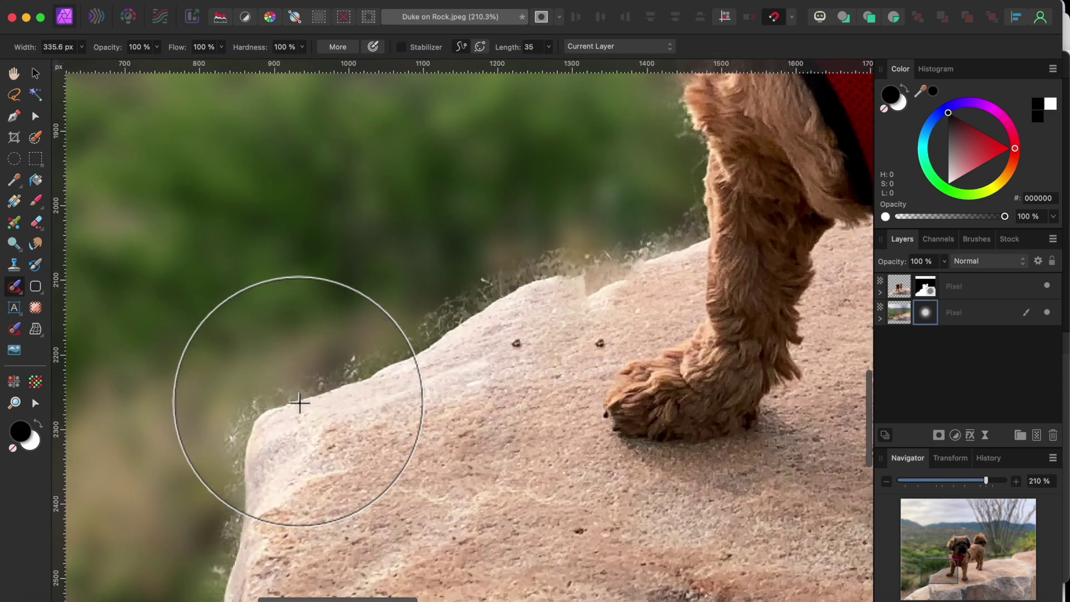
scroll(322, 392, down, 7)
scroll(322, 391, left, 8)
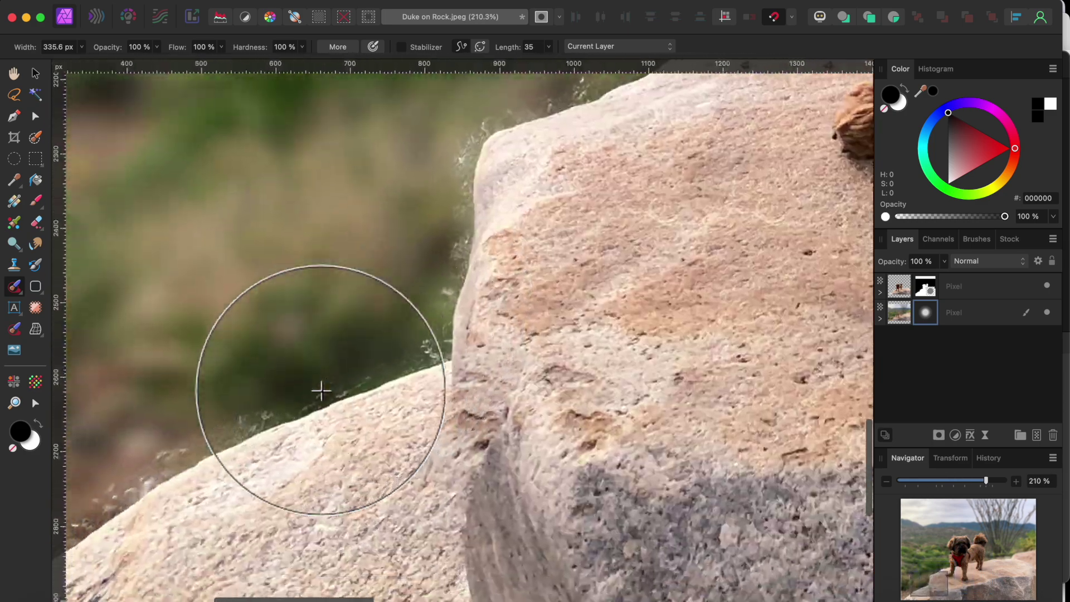
scroll(322, 391, down, 2)
scroll(322, 391, down, 3)
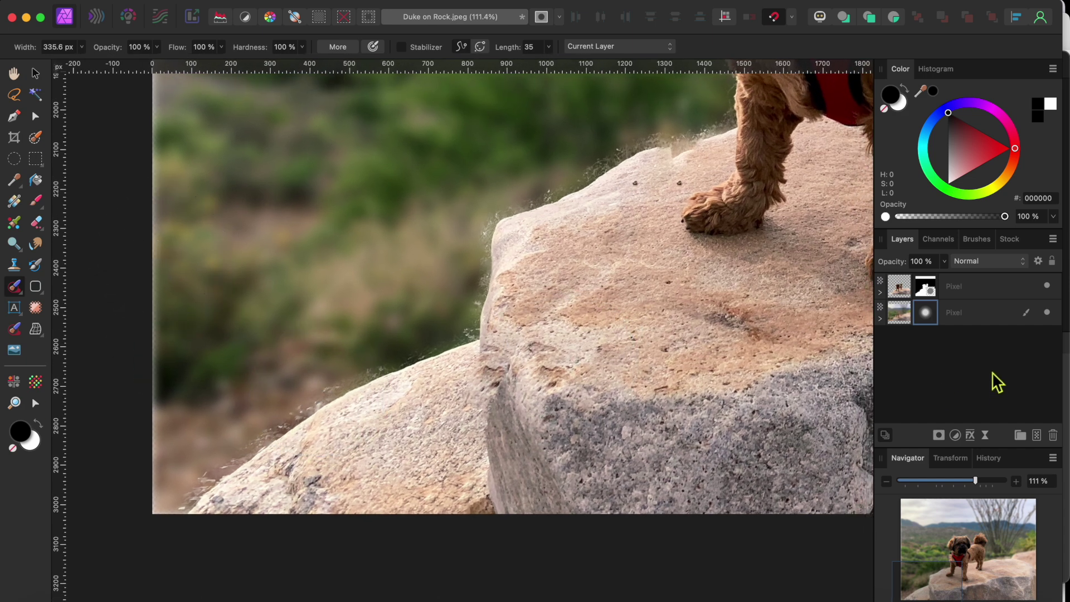
Target the cutout layer's mask and paint black with a 33.3 px Paint Brush over the fringe at the smaller rock's lower edge.
click(926, 286)
key([)
key([)
key([)
key([)
key([)
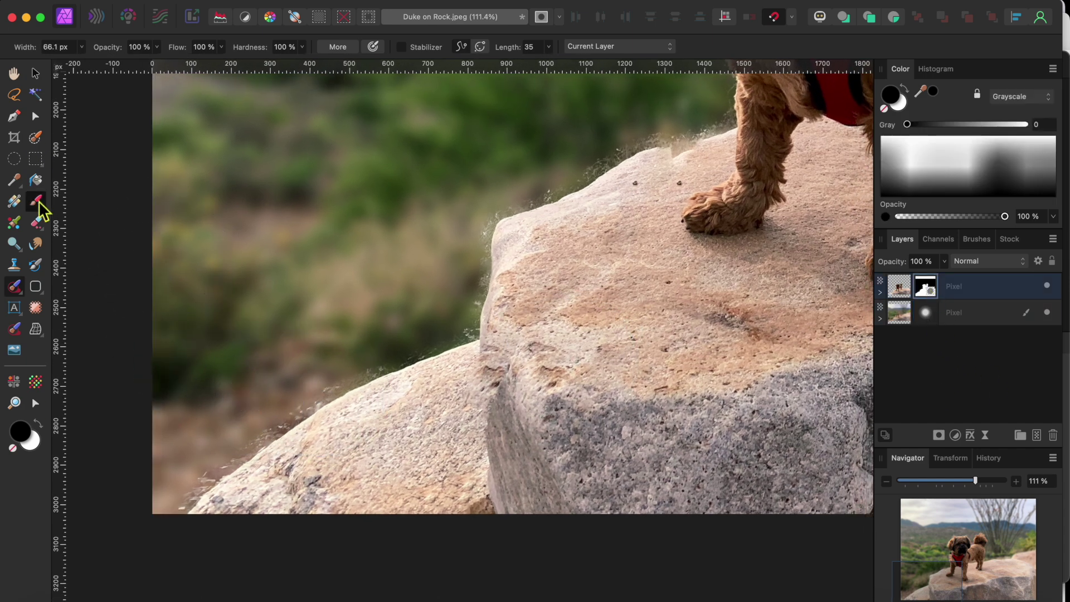
click(36, 202)
scroll(230, 467, up, 5)
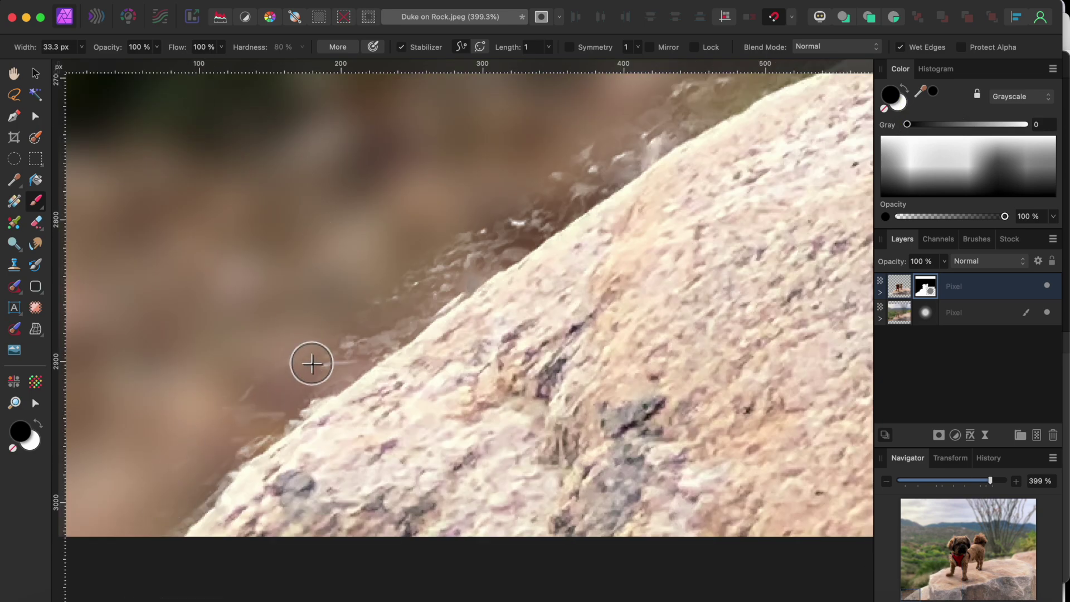
drag(502, 238, 351, 335)
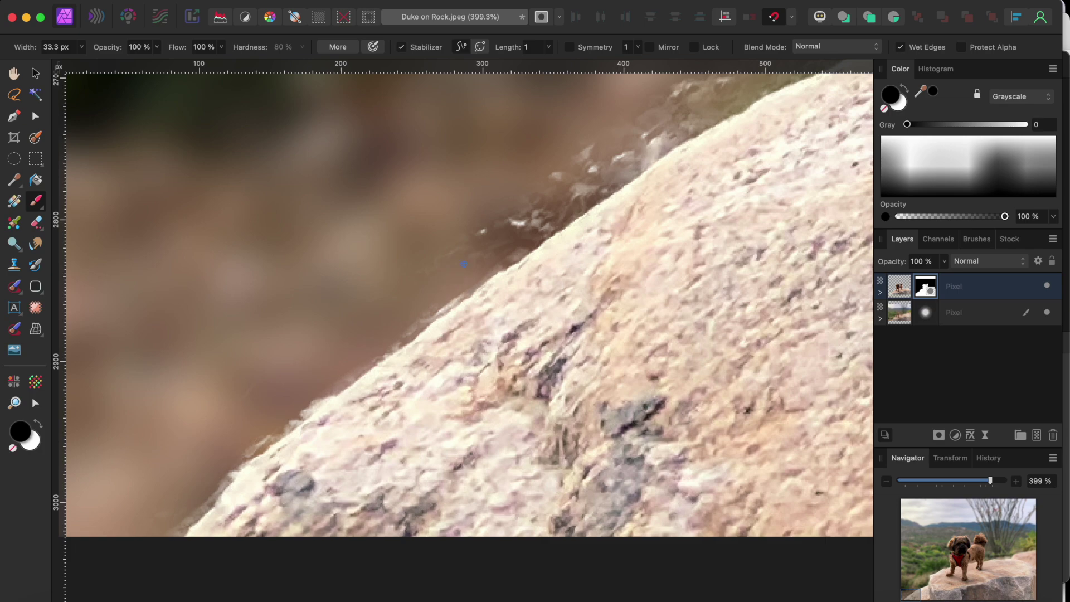
Mask out the remaining fringe along the smaller rock's edge up to where it meets the large rock.
scroll(464, 263, right, 10)
scroll(463, 263, up, 6)
mouse_move(348, 326)
mouse_down()
mouse_move(496, 243)
mouse_move(447, 256)
mouse_up()
drag(447, 256, 725, 156)
scroll(753, 136, right, 10)
scroll(753, 137, up, 5)
drag(554, 239, 574, 236)
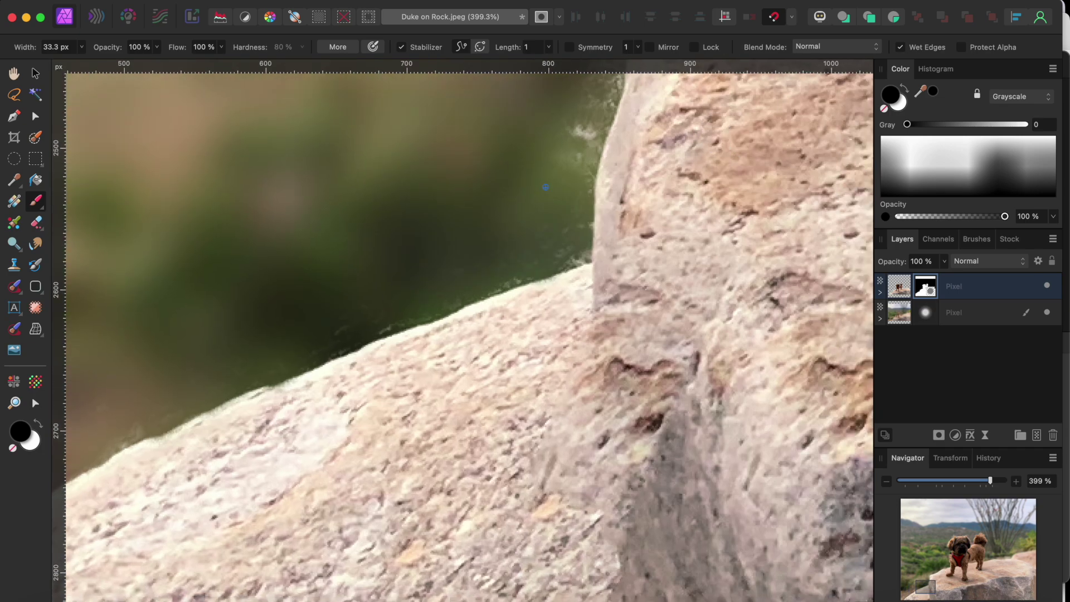
Mask out the grass fringe around the large rock's corner and along its sloping edge towards the dog's front paw.
scroll(364, 298, right, 4)
scroll(364, 297, up, 4)
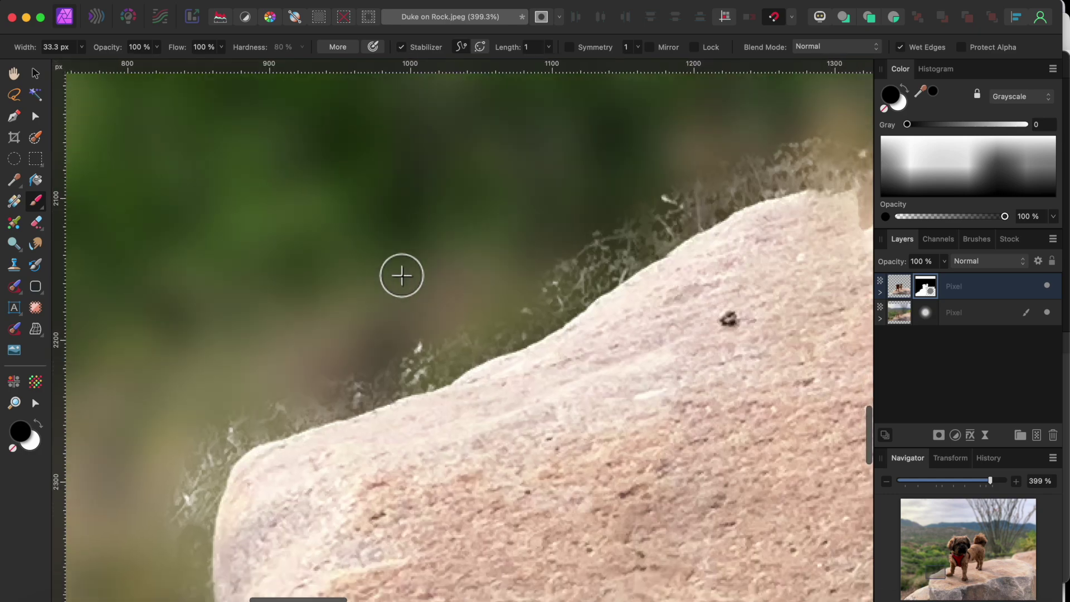
scroll(401, 275, up, 5)
scroll(402, 274, right, 5)
drag(245, 330, 235, 365)
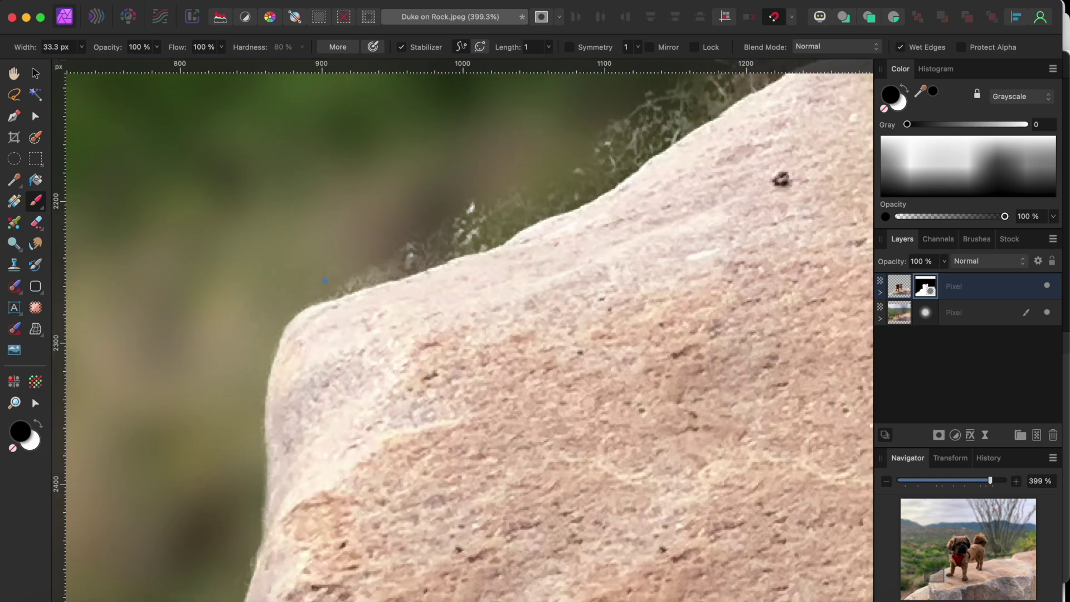
mouse_move(495, 214)
mouse_down()
mouse_move(446, 257)
mouse_move(625, 142)
mouse_up()
scroll(497, 220, right, 5)
scroll(497, 220, up, 4)
mouse_move(408, 352)
mouse_down()
mouse_move(433, 274)
mouse_move(615, 227)
mouse_move(795, 204)
mouse_up()
Mask out the fringe where the rock meets the front leg and up the leg to the chest beside the harness.
scroll(647, 213, right, 5)
scroll(647, 213, up, 3)
mouse_move(598, 301)
mouse_down()
mouse_move(449, 317)
mouse_move(563, 337)
mouse_up()
scroll(607, 227, right, 5)
scroll(606, 226, up, 5)
scroll(606, 227, up, 5)
mouse_move(457, 219)
mouse_down()
mouse_move(428, 178)
mouse_move(449, 119)
mouse_up()
scroll(425, 119, up, 5)
scroll(425, 119, right, 2)
drag(406, 270, 388, 340)
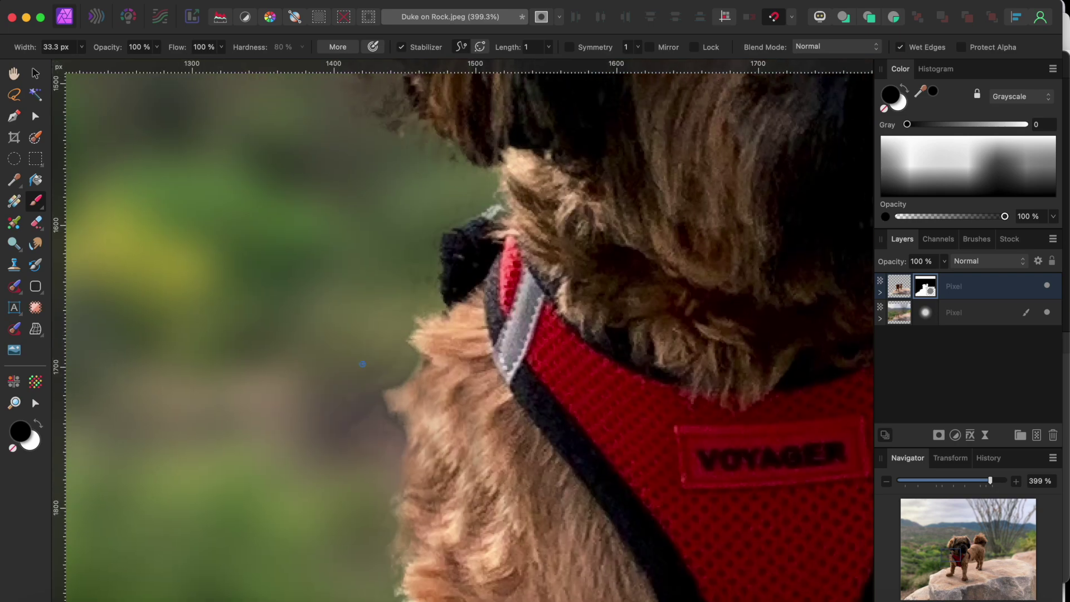
Mask out the halo beside the dog's chest and around the outer ear up to the top of the head.
scroll(413, 273, down, 5)
scroll(436, 317, up, 5)
mouse_move(432, 459)
mouse_down()
mouse_move(461, 454)
mouse_move(442, 463)
mouse_move(390, 257)
mouse_up()
drag(367, 337, 449, 141)
scroll(450, 141, up, 5)
scroll(449, 141, right, 2)
mouse_move(452, 282)
mouse_down()
mouse_move(541, 201)
mouse_move(525, 150)
mouse_up()
scroll(459, 187, up, 2)
scroll(459, 187, right, 5)
mouse_move(459, 196)
mouse_down()
mouse_move(501, 239)
mouse_move(540, 234)
mouse_up()
Mask out the halo along the top of the head and around the ear facing the tail.
scroll(687, 218, right, 8)
scroll(688, 218, up, 1)
drag(334, 239, 346, 271)
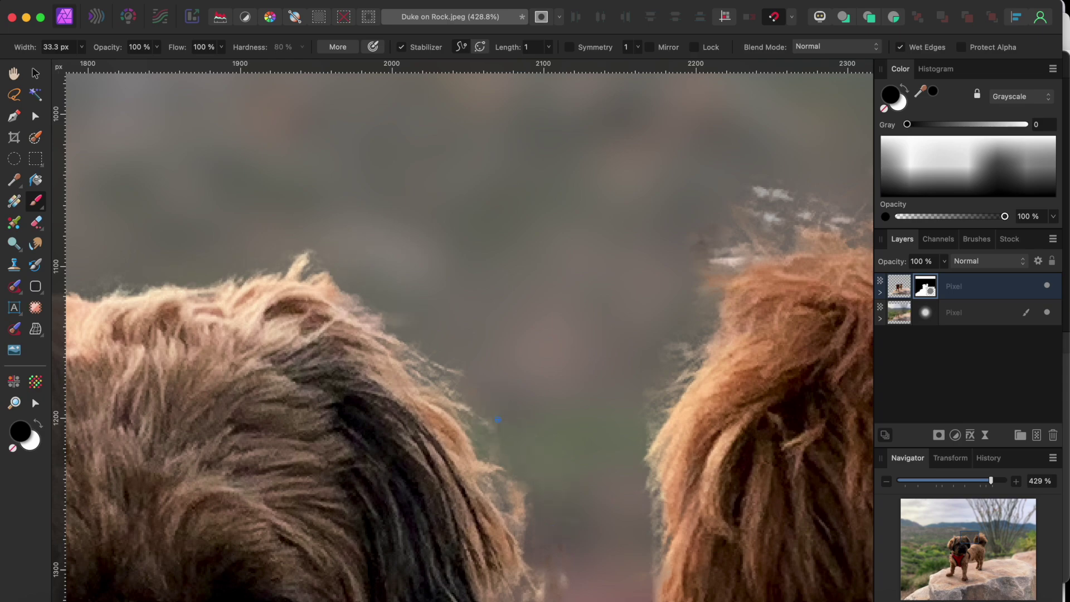
scroll(499, 420, down, 5)
scroll(499, 420, right, 1)
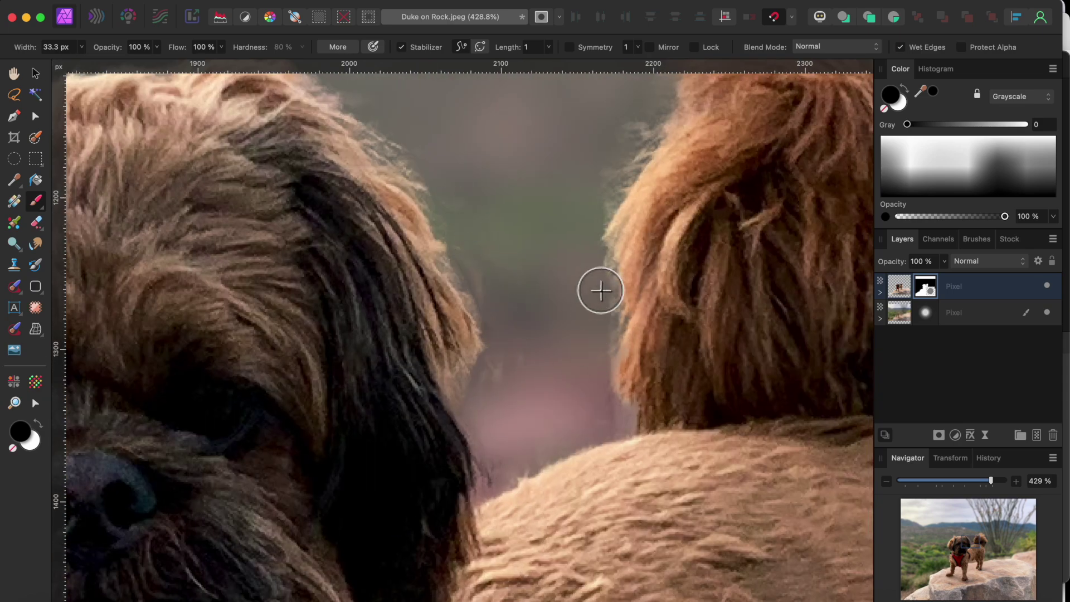
Mask out the stray light specks and halo around the top and outer side of the tail.
scroll(615, 172, up, 5)
scroll(619, 162, right, 4)
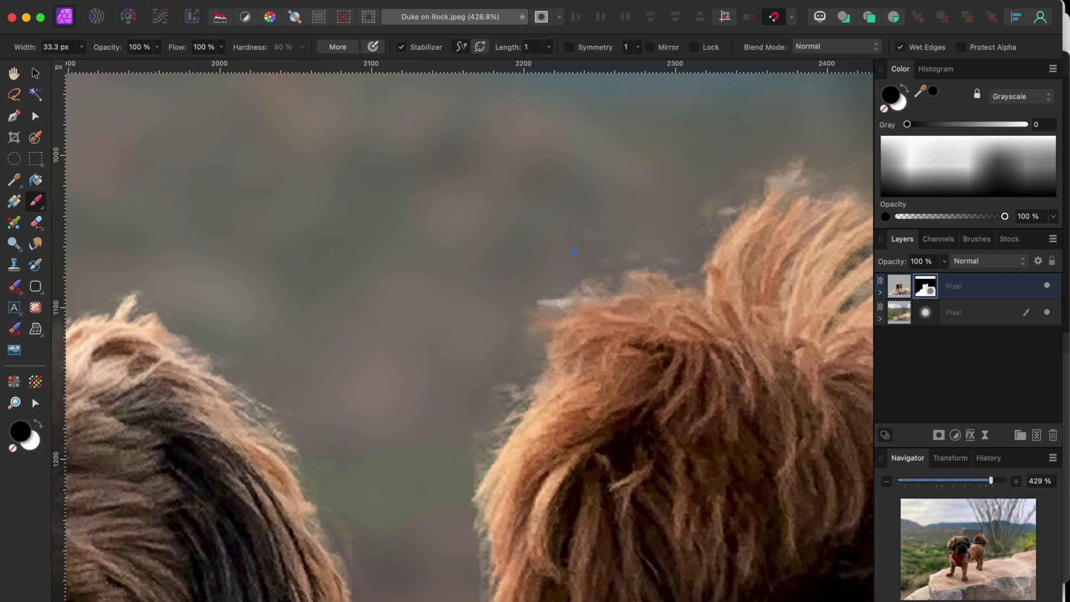
scroll(451, 559, right, 4)
scroll(450, 559, up, 2)
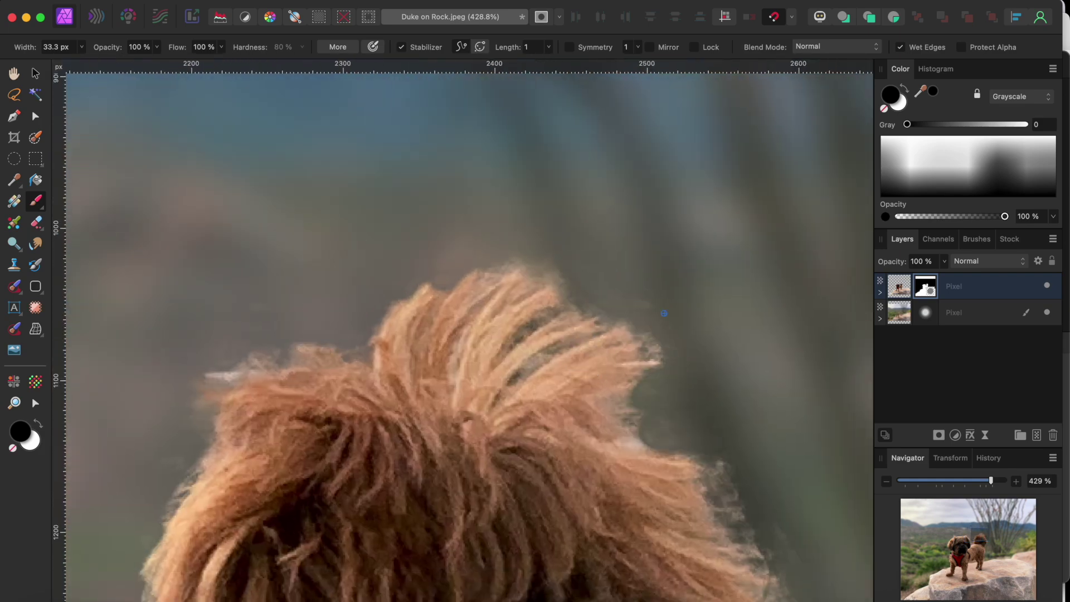
scroll(428, 348, down, 4)
scroll(428, 348, right, 5)
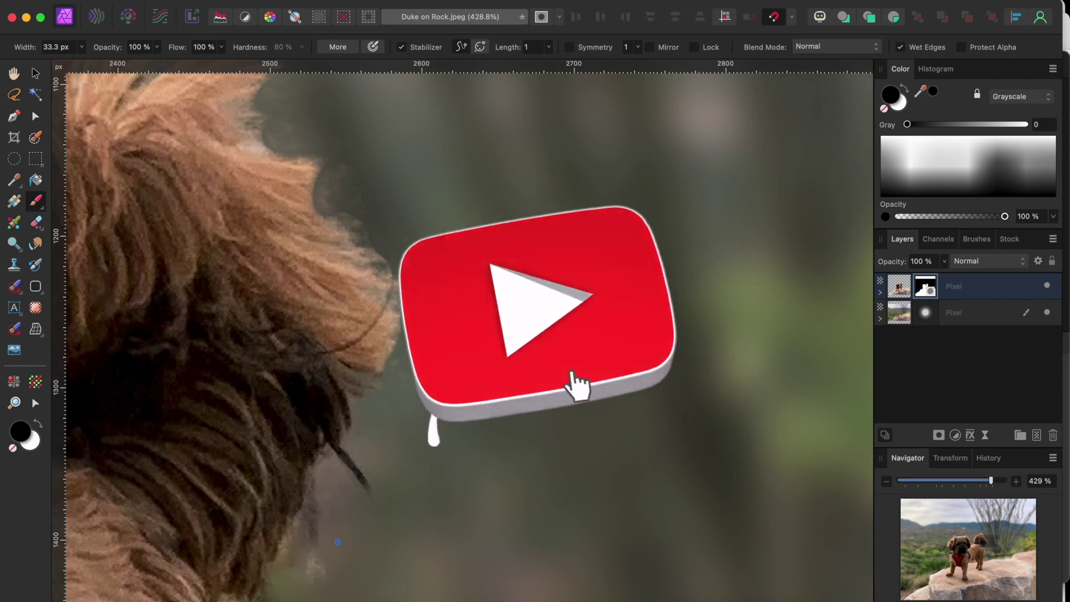
Mask out the halo down the hindquarters and the fringe along the rock's upper edge behind the dog.
scroll(427, 348, down, 4)
scroll(428, 348, left, 1)
scroll(540, 315, down, 6)
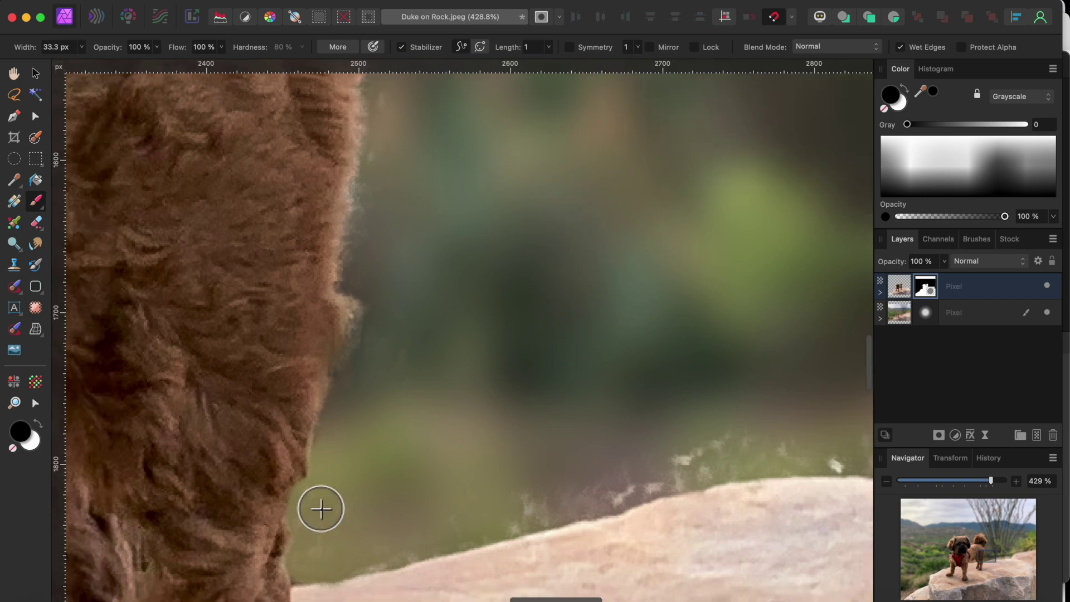
scroll(294, 519, right, 2)
scroll(294, 519, down, 1)
scroll(443, 479, right, 10)
scroll(443, 479, down, 1)
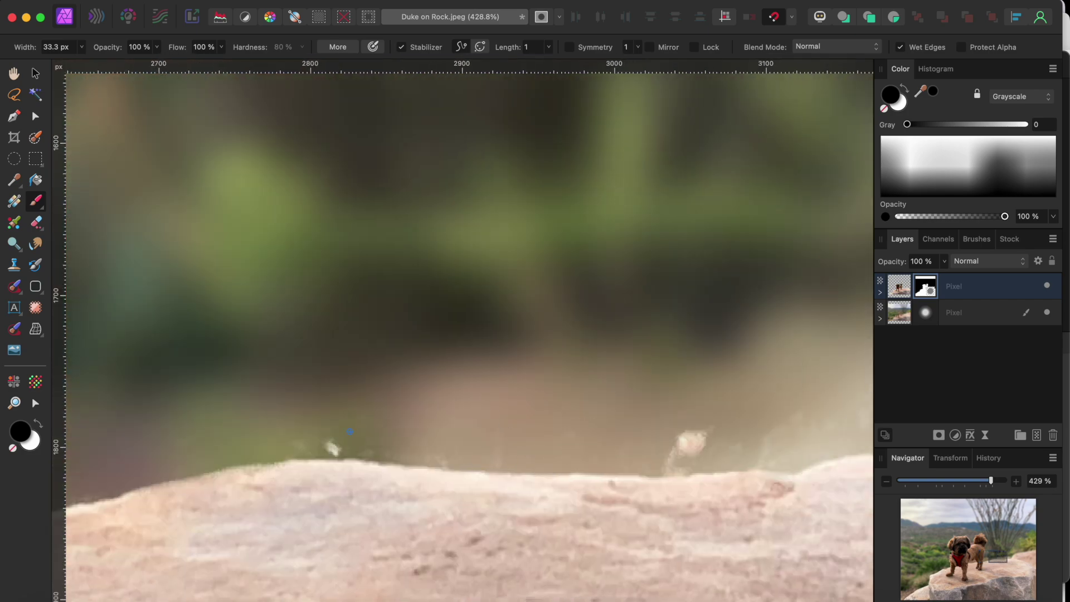
Add a Brightness / Contrast adjustment with brightness -17% above the blurred background layer.
scroll(545, 313, down, 12)
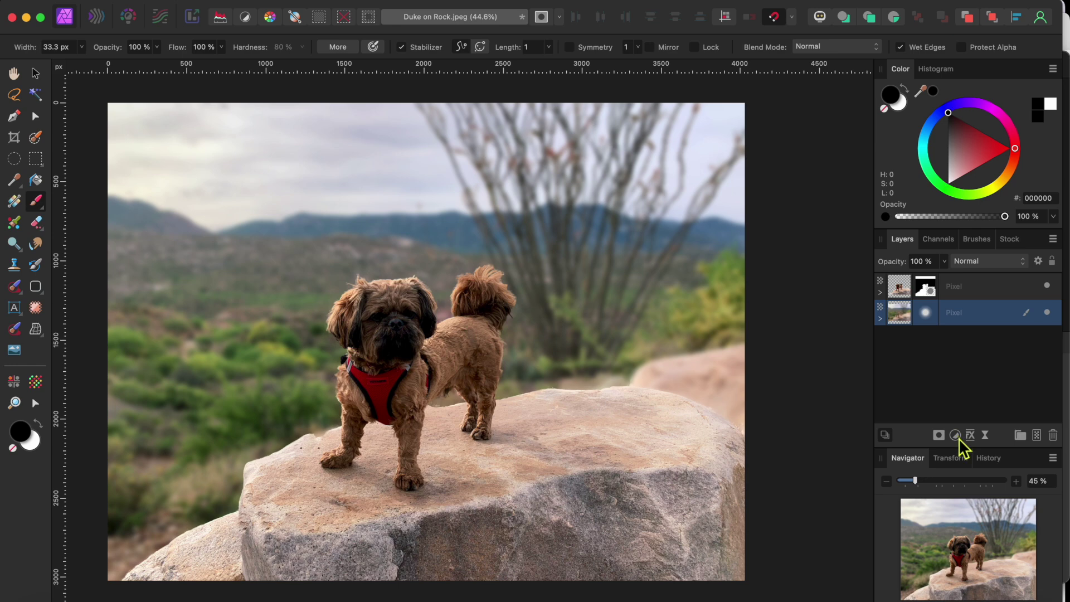
click(955, 435)
click(971, 524)
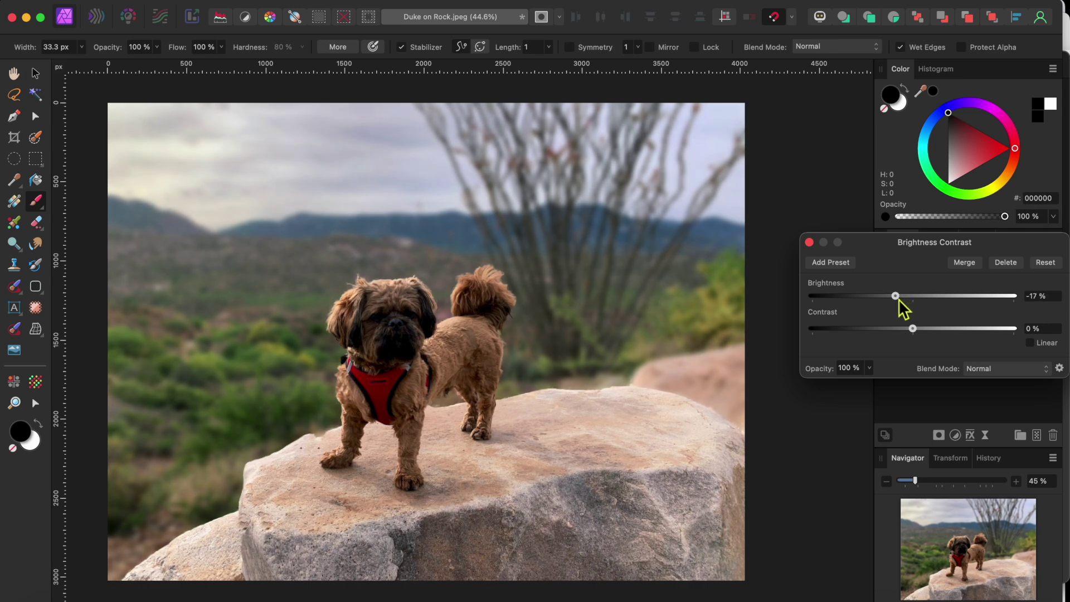
click(809, 243)
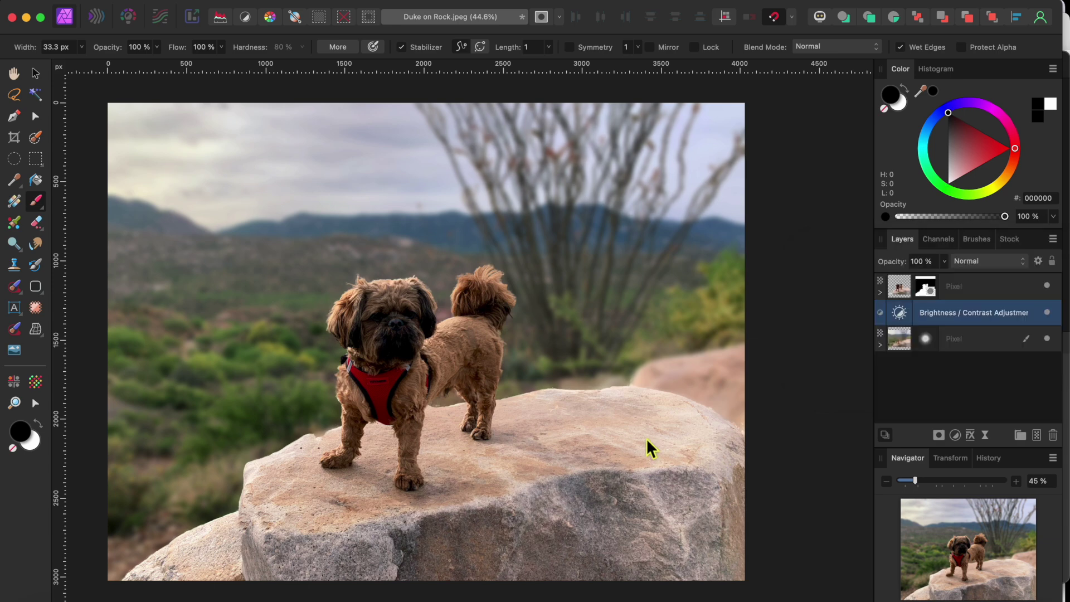